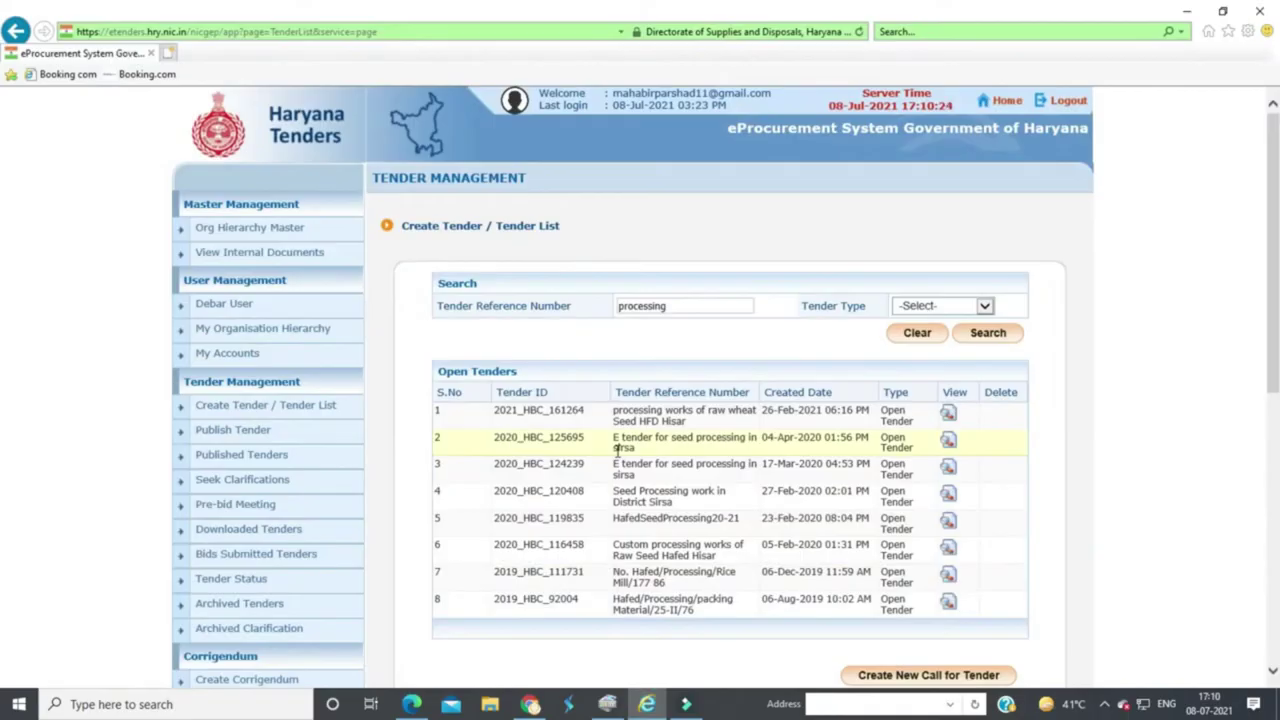
Search the tenders to be opened for tender ID 2021_HBC_161264_1
{"action": "scroll", "coordinate": [618, 450], "scroll_direction": "down", "scroll_amount": 3}
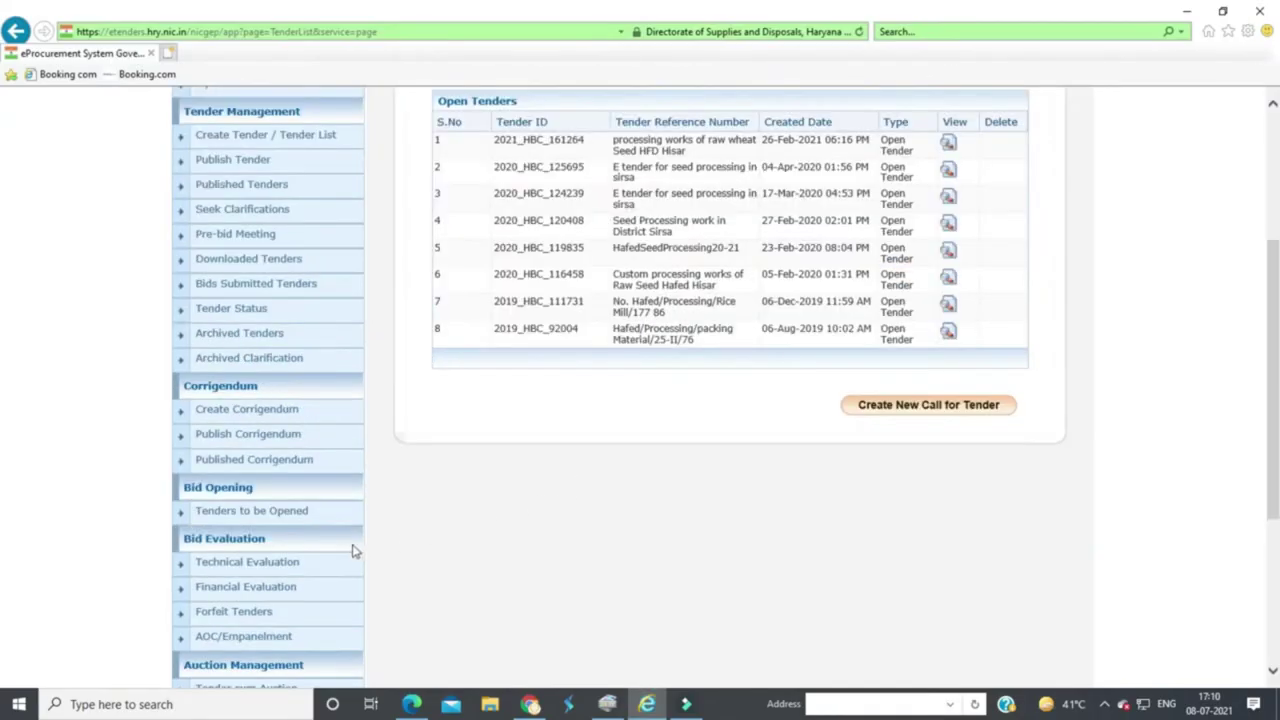
{"action": "left_click", "coordinate": [293, 518]}
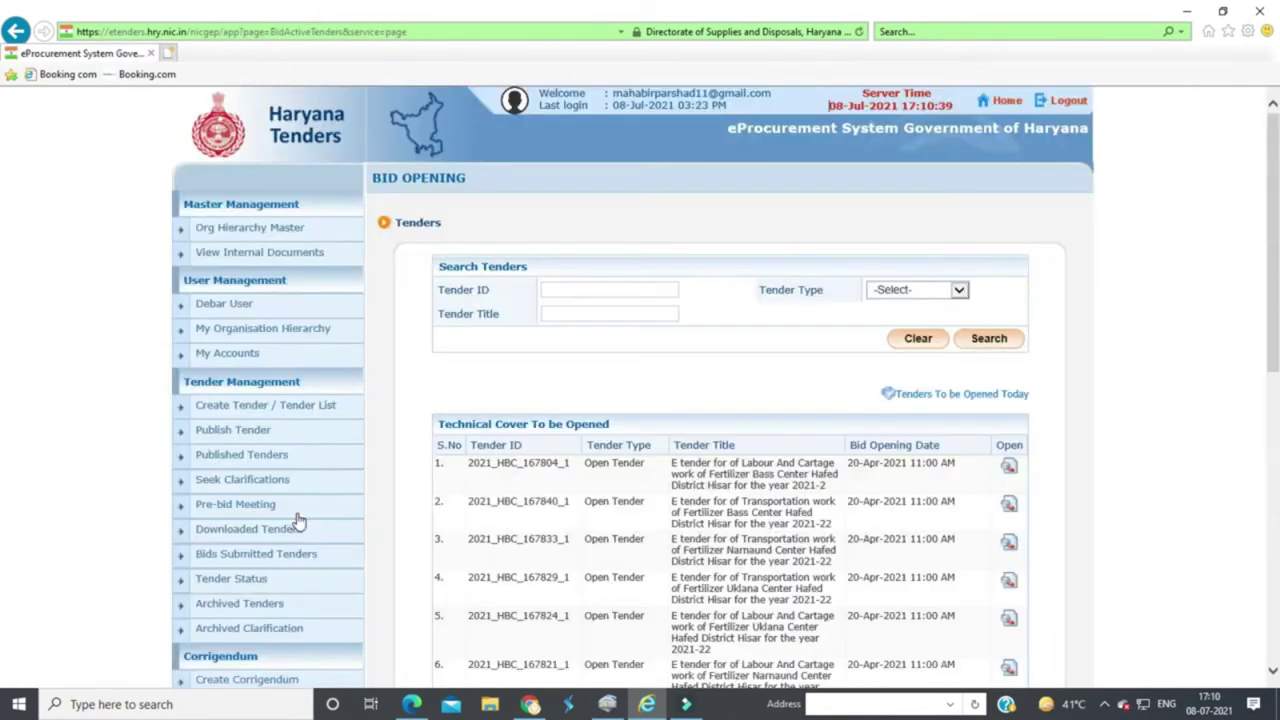
{"action": "left_click", "coordinate": [609, 289]}
{"action": "type", "text": "20"}
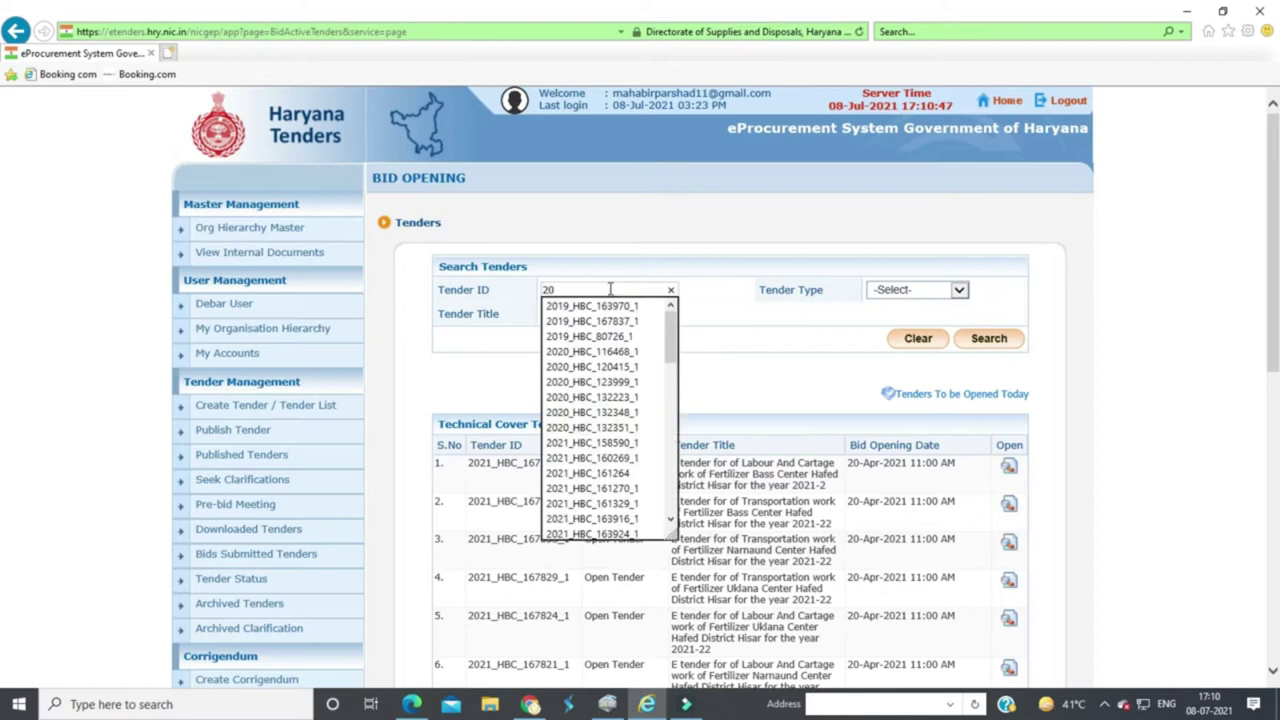
{"action": "left_click", "coordinate": [592, 473]}
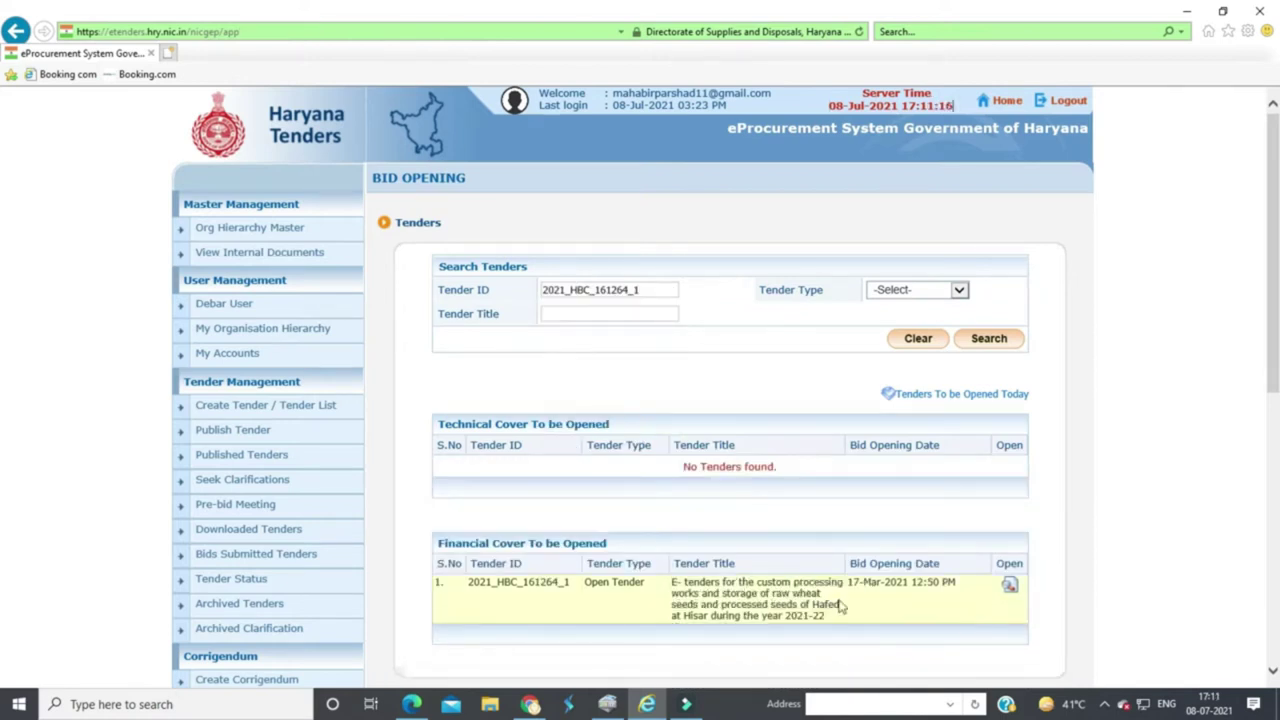
Open the financial cover of tender 2021_HBC_161264_1 and its Finance bid packet
{"action": "scroll", "coordinate": [880, 605], "scroll_direction": "down", "scroll_amount": 3}
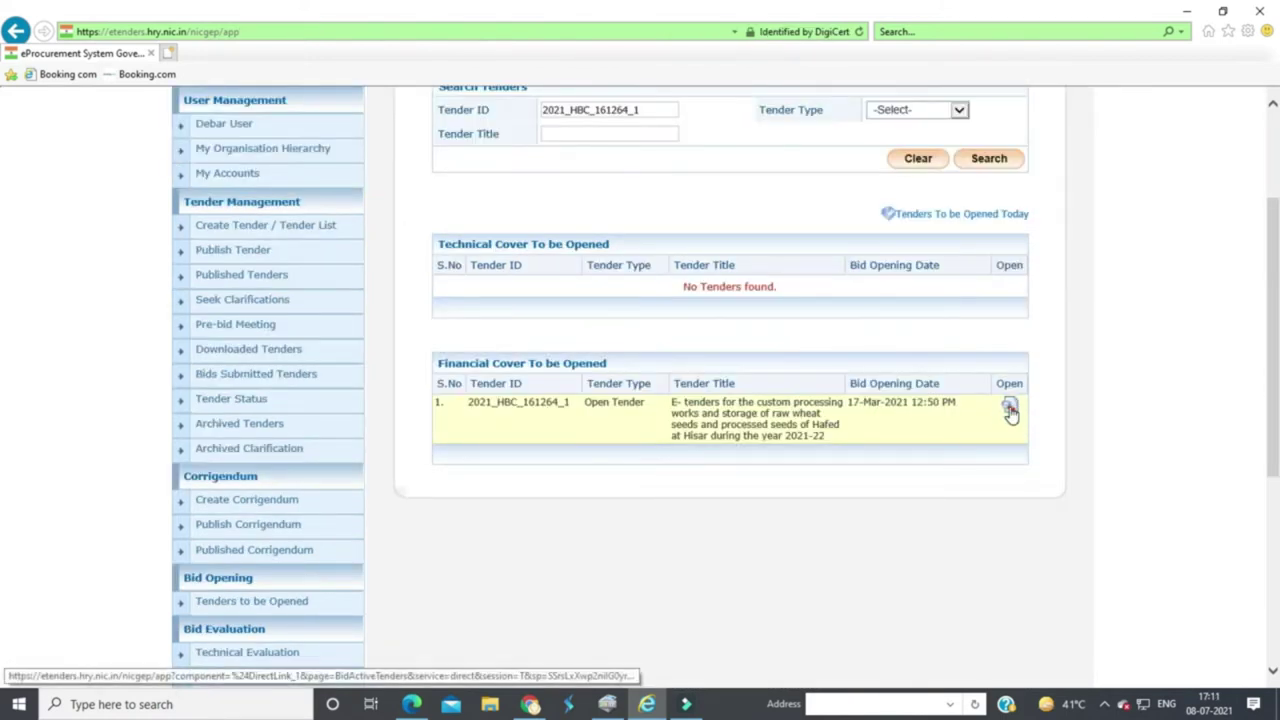
{"action": "left_click", "coordinate": [1009, 408]}
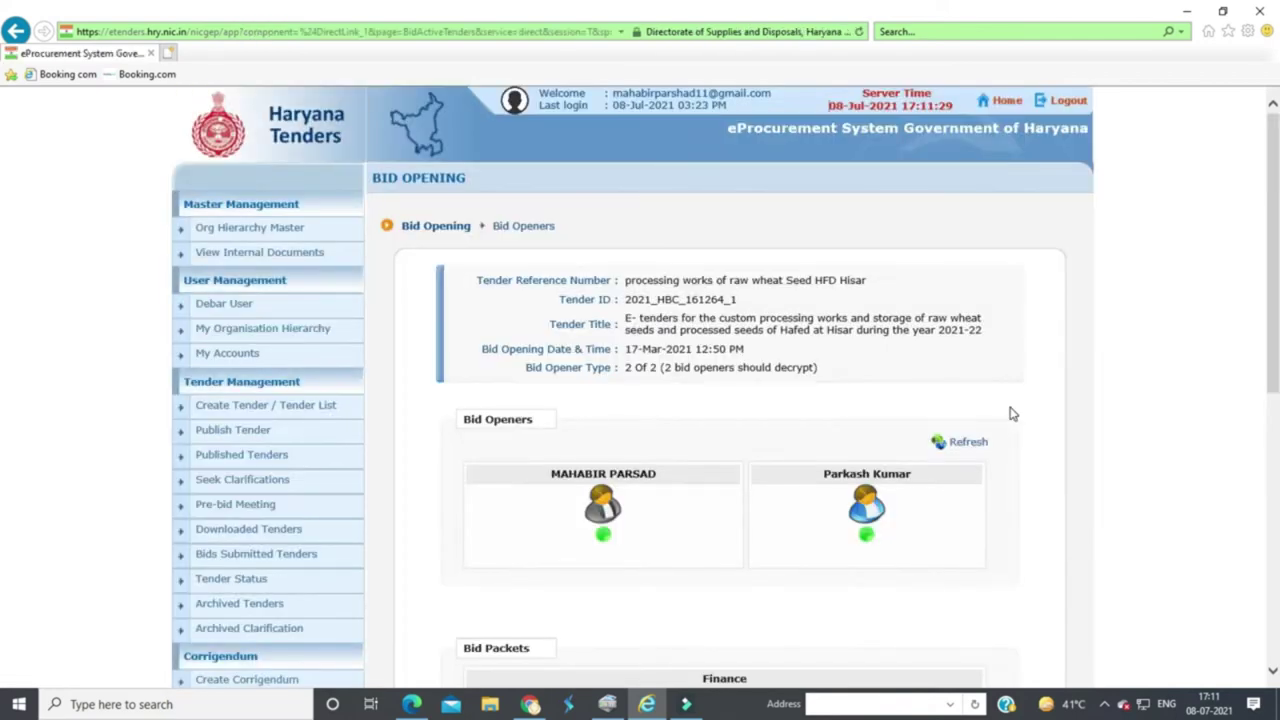
{"action": "scroll", "coordinate": [728, 550], "scroll_direction": "down", "scroll_amount": 4}
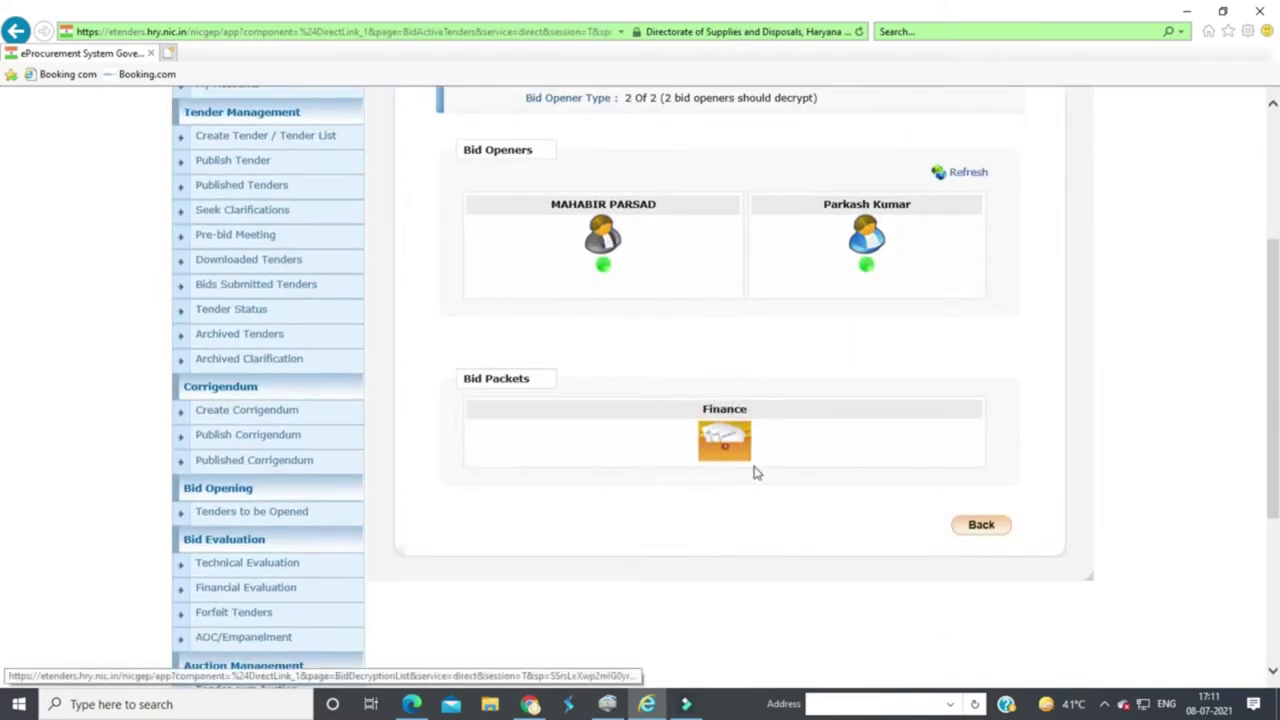
{"action": "left_click", "coordinate": [725, 441]}
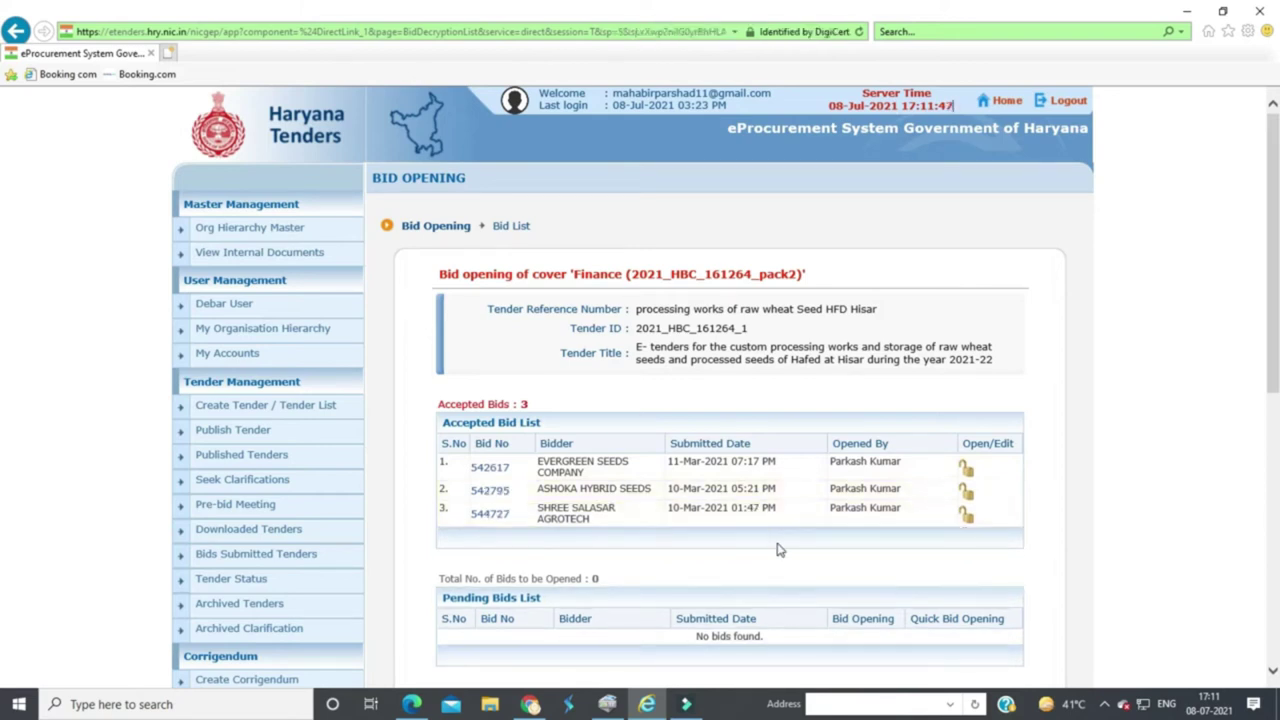
Submit the accepted bid list of the Finance cover and proceed to the bid opening summary
{"action": "scroll", "coordinate": [776, 548], "scroll_direction": "down", "scroll_amount": 2}
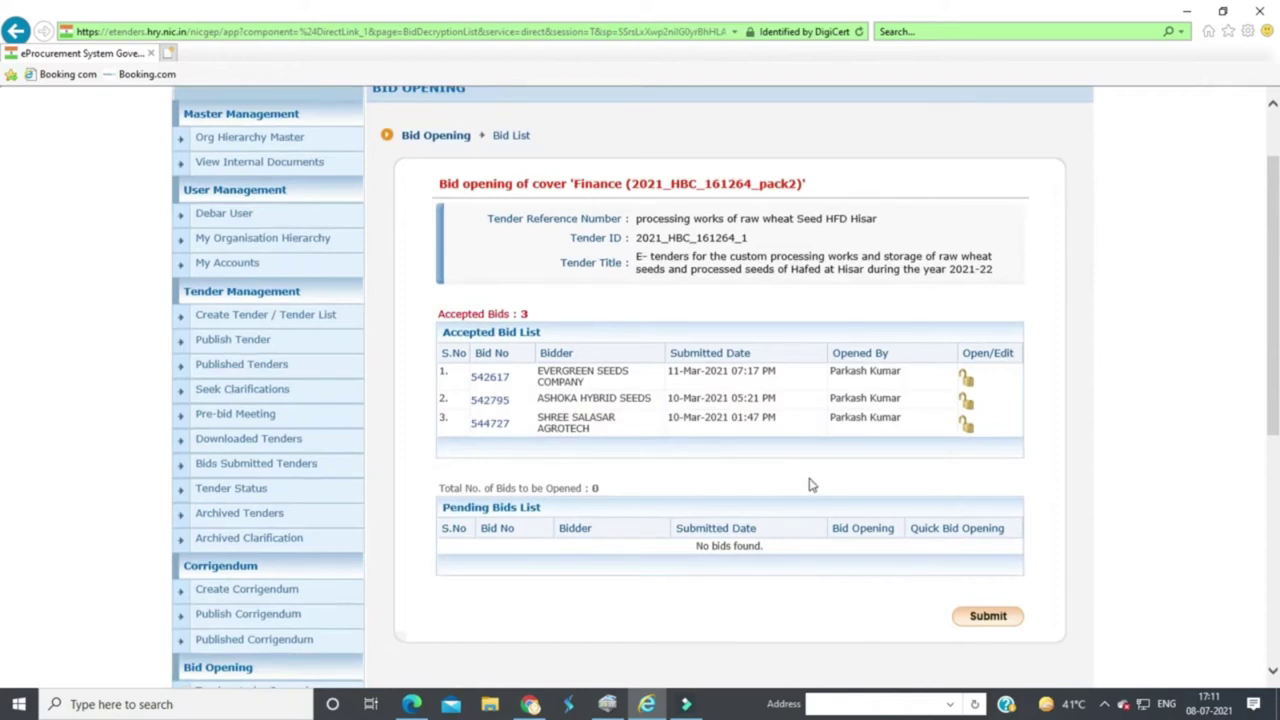
{"action": "left_click", "coordinate": [988, 617]}
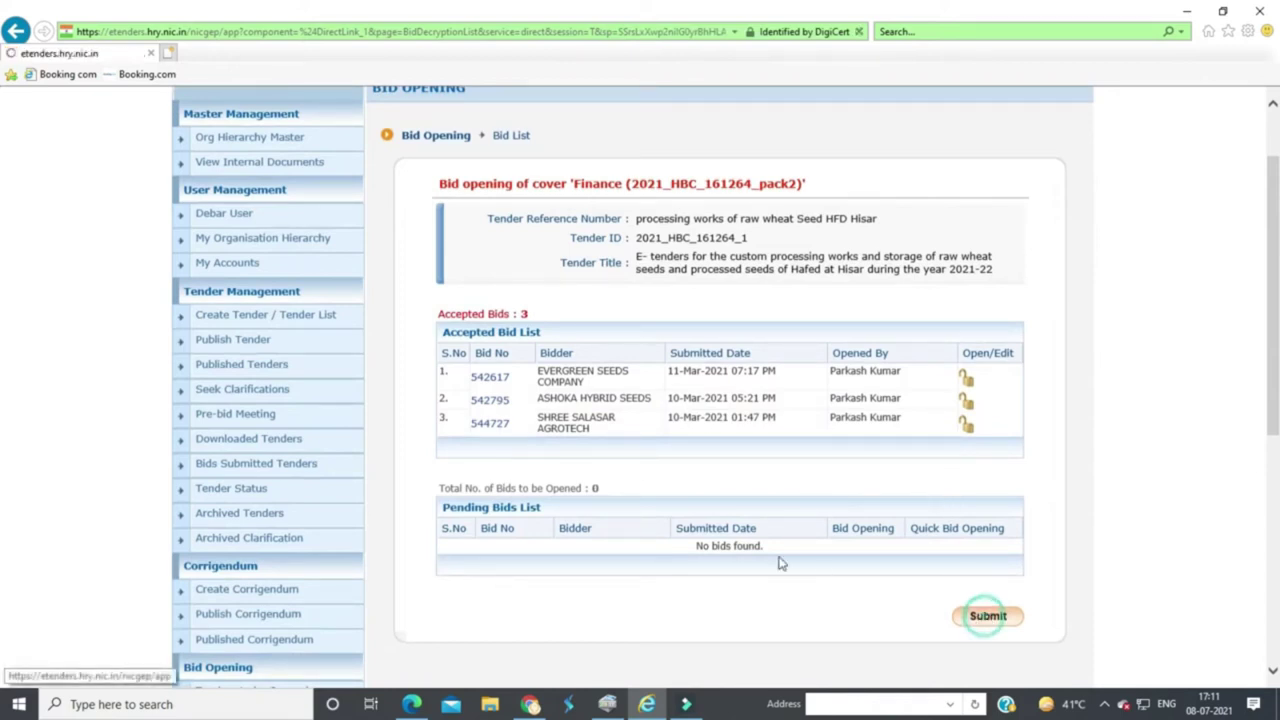
{"action": "scroll", "coordinate": [745, 558], "scroll_direction": "down", "scroll_amount": 2}
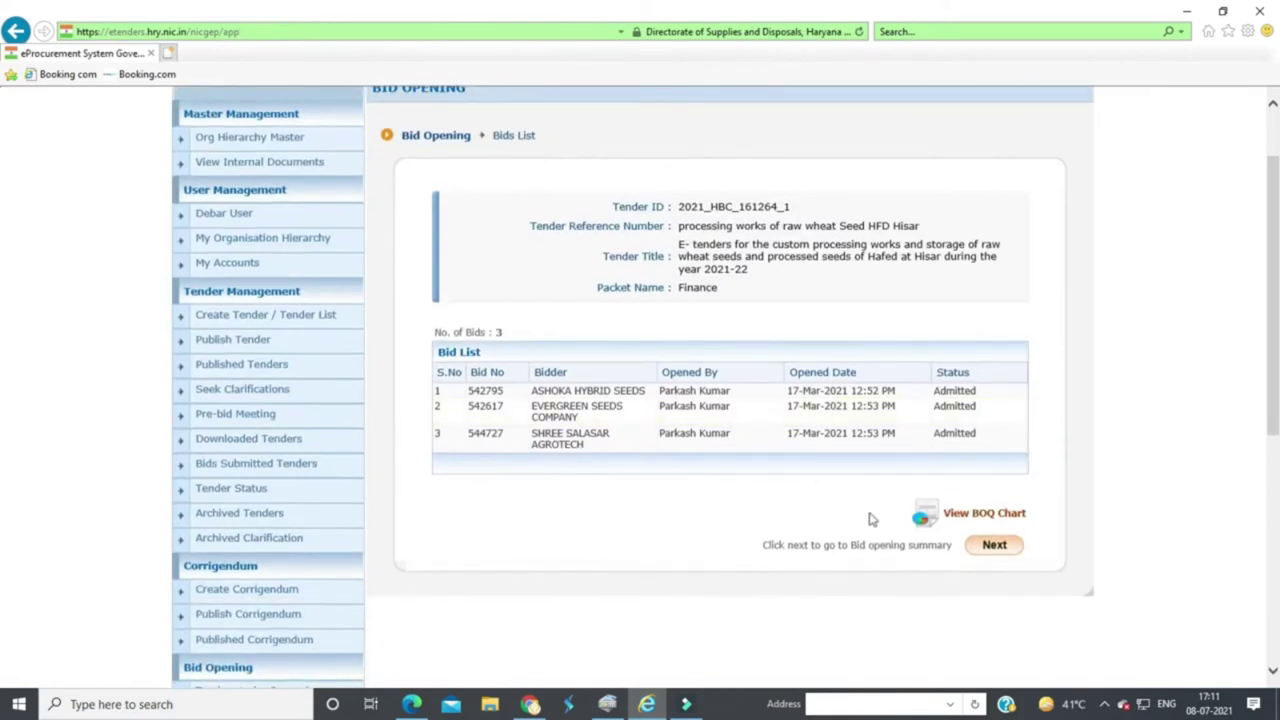
{"action": "left_click", "coordinate": [995, 547]}
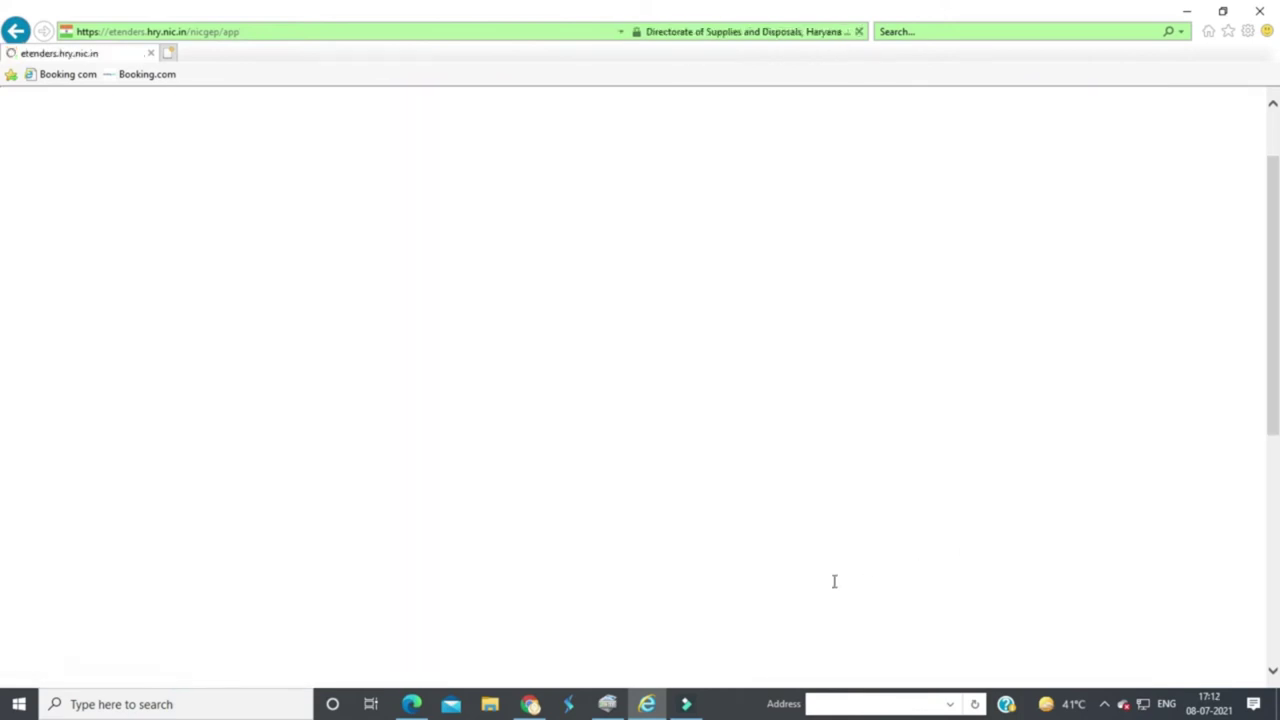
Enter "Financial Bid opened by the tender Committee" as the bid opening summary
{"action": "scroll", "coordinate": [812, 550], "scroll_direction": "down", "scroll_amount": 3}
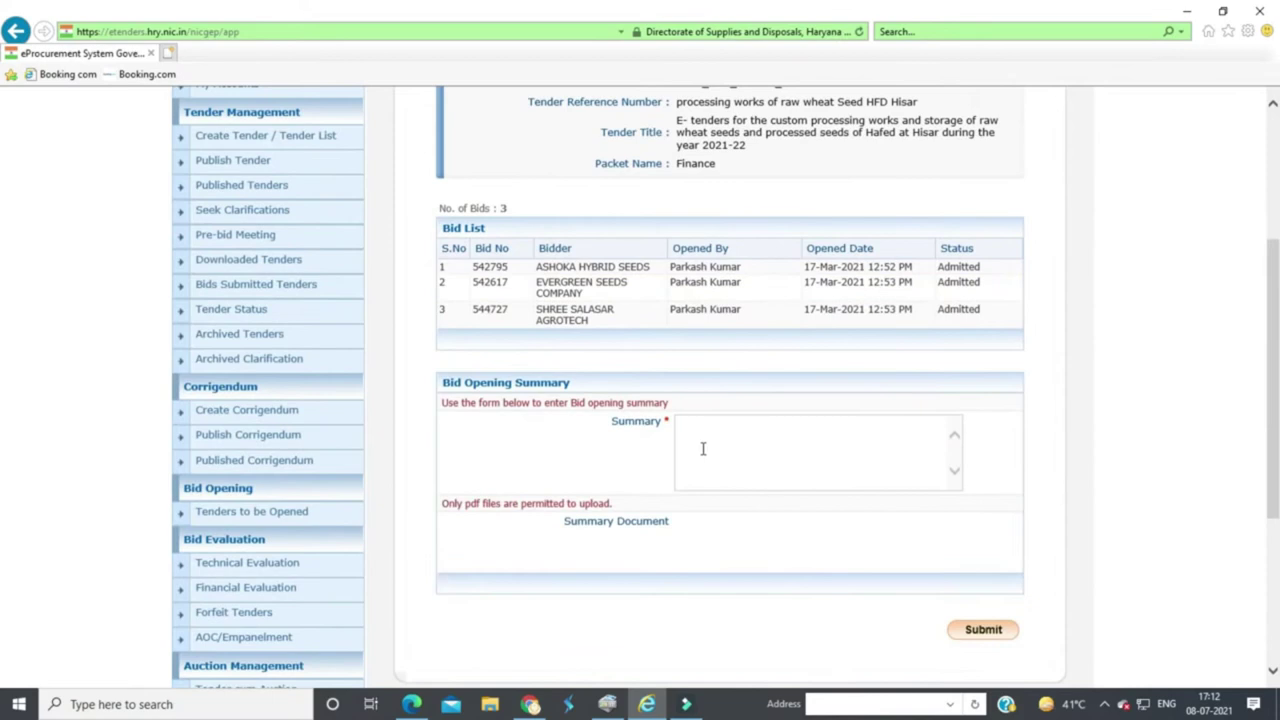
{"action": "left_click", "coordinate": [747, 415]}
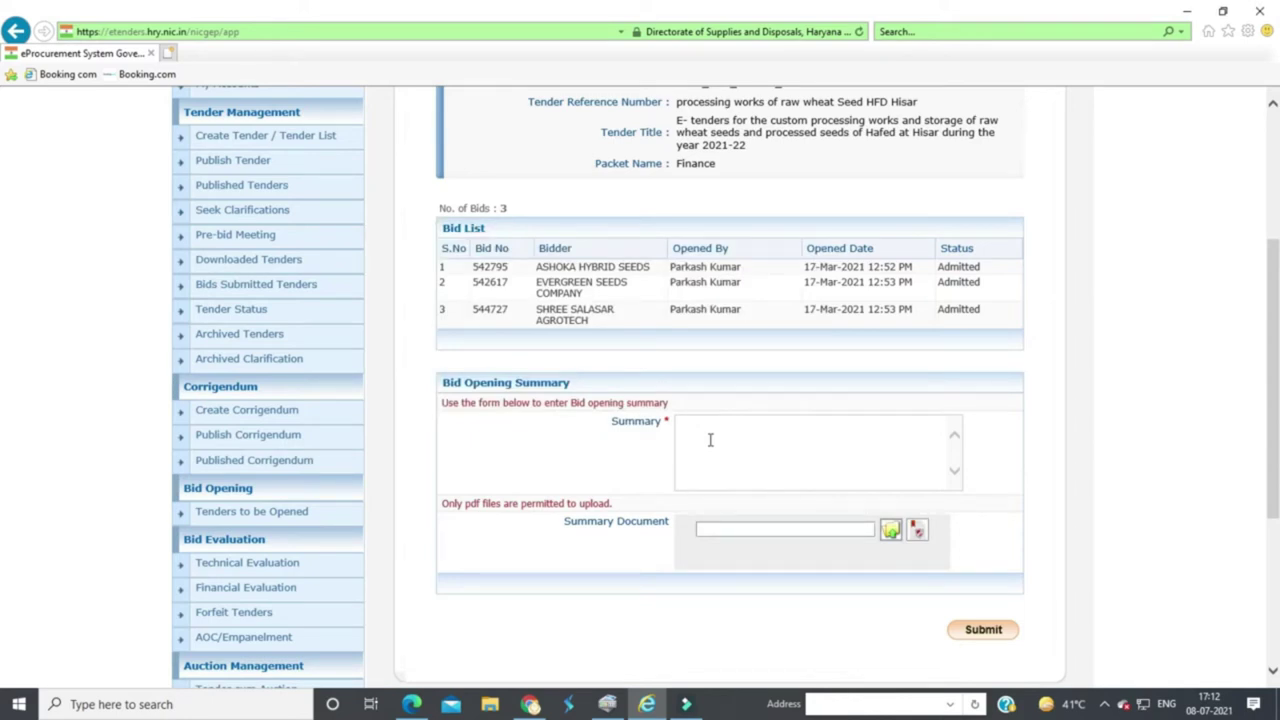
{"action": "type", "text": "Financial Bid opened by the tender Committee"}
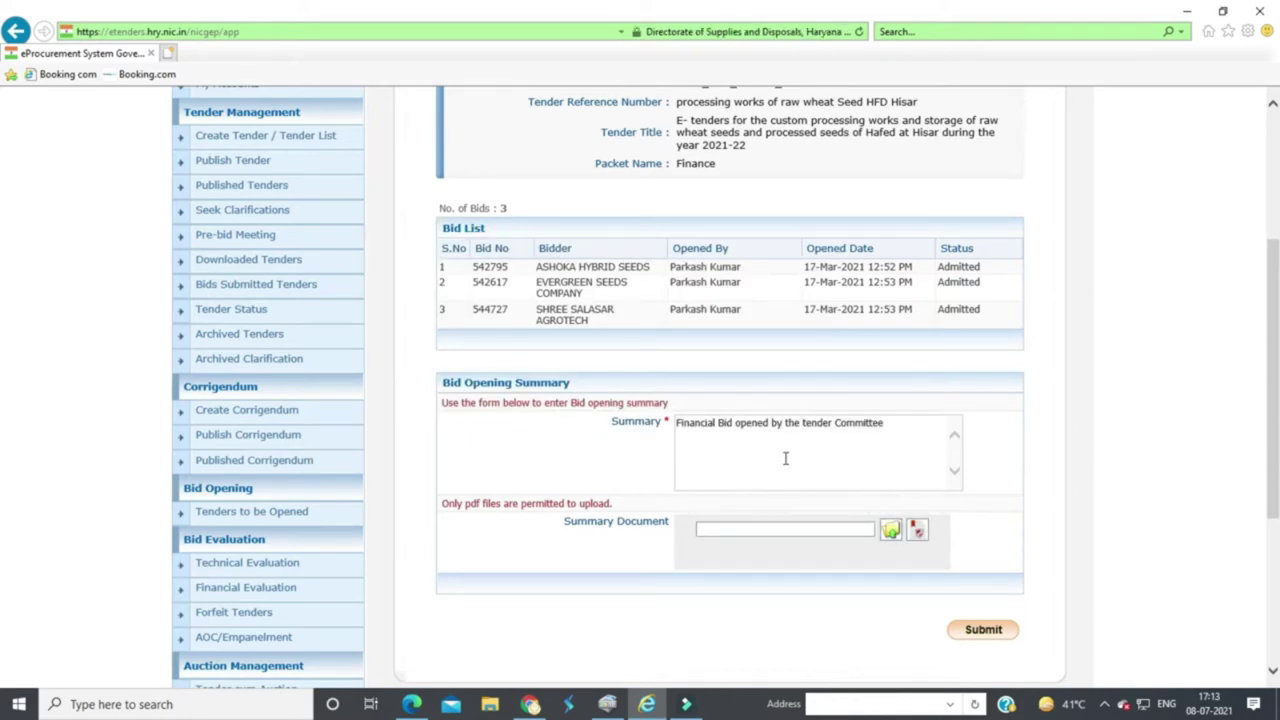
Browse to the 2021-07-07 folder to choose the PDF summary document
{"action": "left_click", "coordinate": [890, 531]}
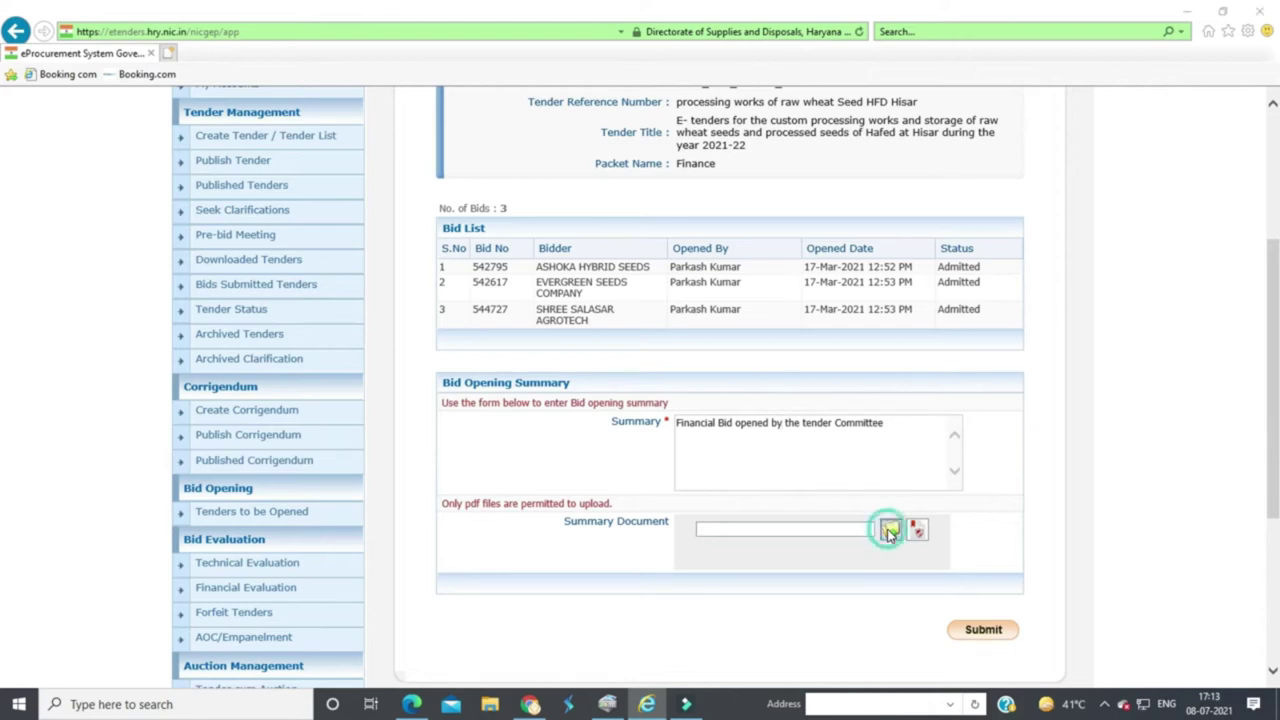
{"action": "left_click_drag", "start_coordinate": [550, 402], "coordinate": [463, 410]}
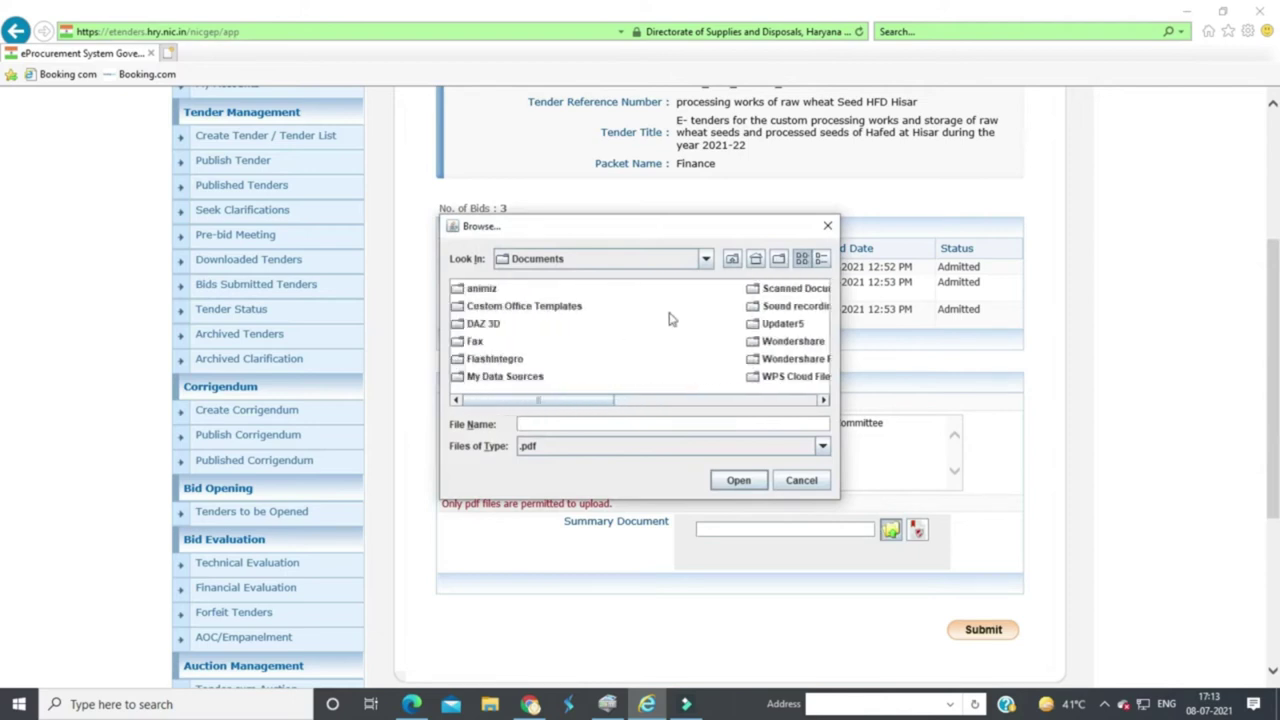
{"action": "left_click_drag", "start_coordinate": [567, 403], "coordinate": [798, 401]}
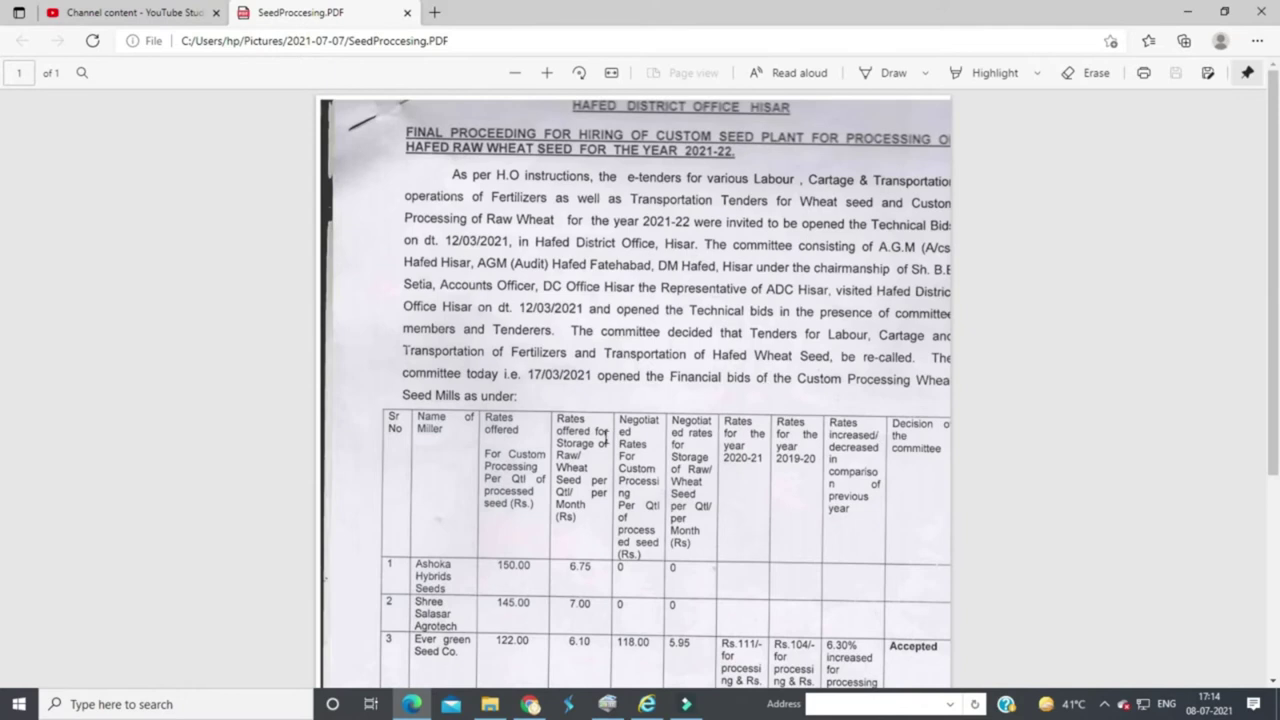
Review the millers' rates, the committee's decisions and the signatures in SeedProccesing.PDF
{"action": "scroll", "coordinate": [604, 432], "scroll_direction": "down", "scroll_amount": 2}
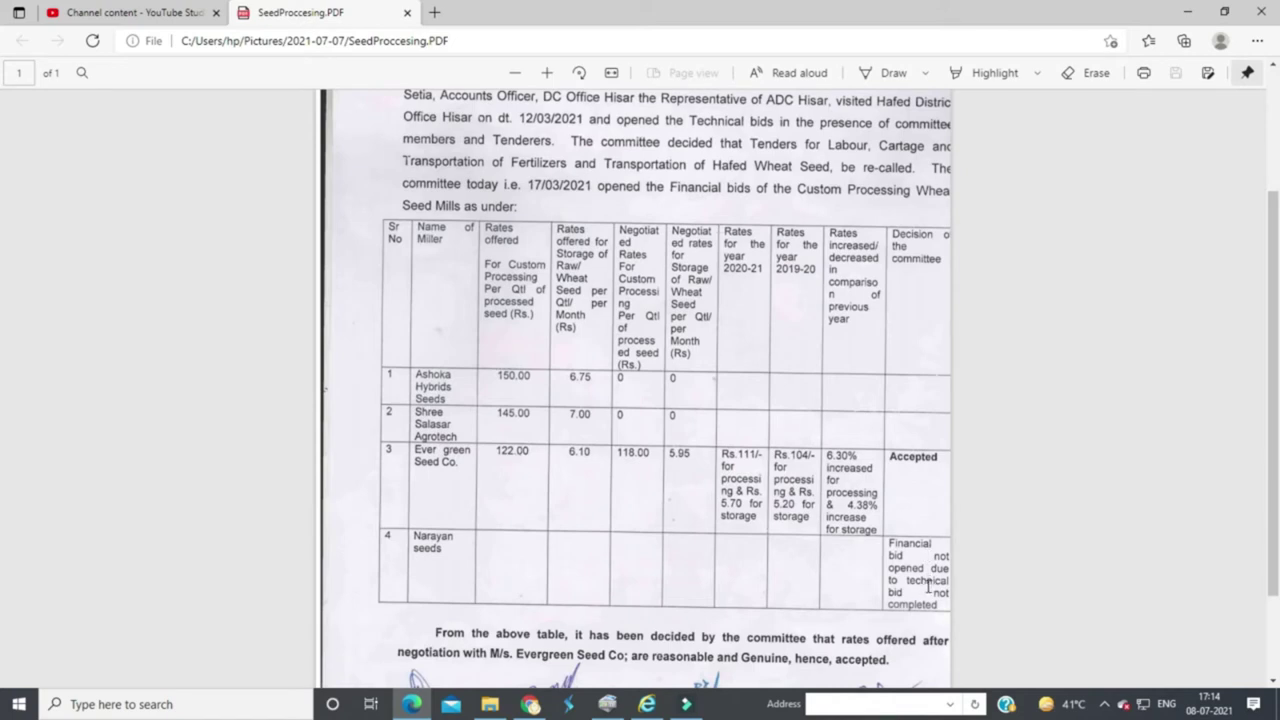
{"action": "left_click_drag", "start_coordinate": [892, 457], "coordinate": [942, 460]}
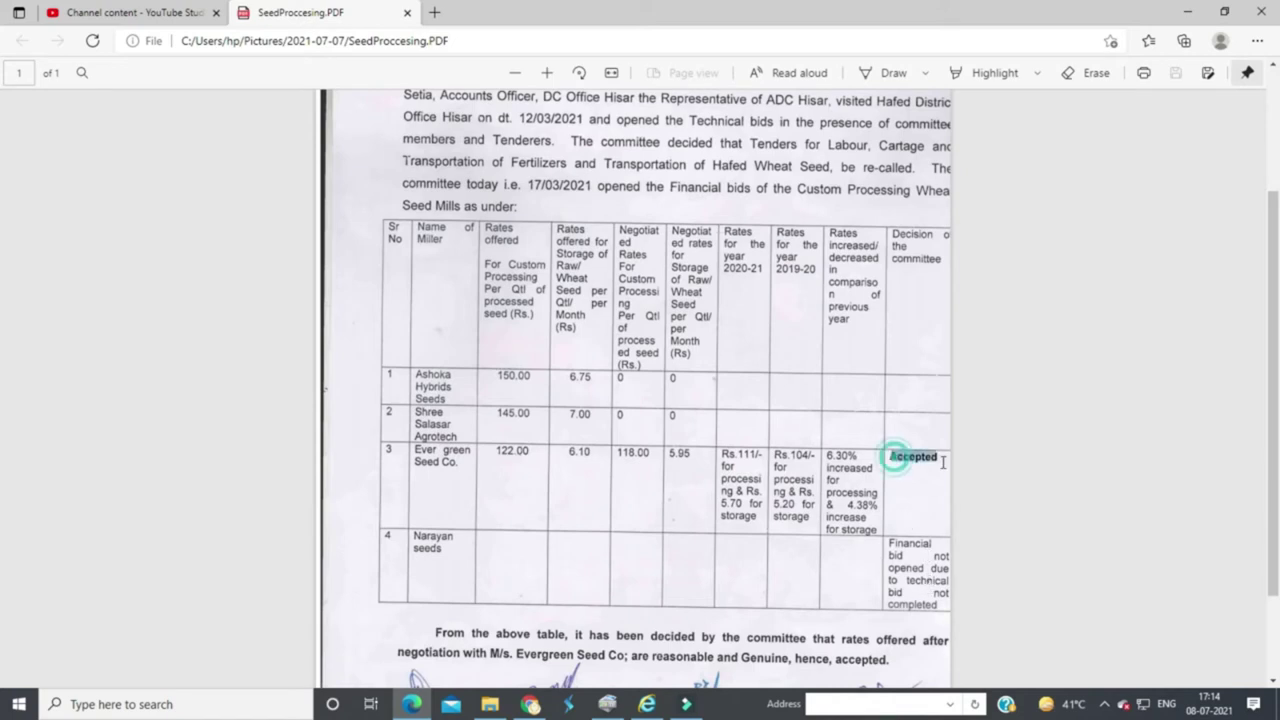
{"action": "scroll", "coordinate": [737, 484], "scroll_direction": "down", "scroll_amount": 1}
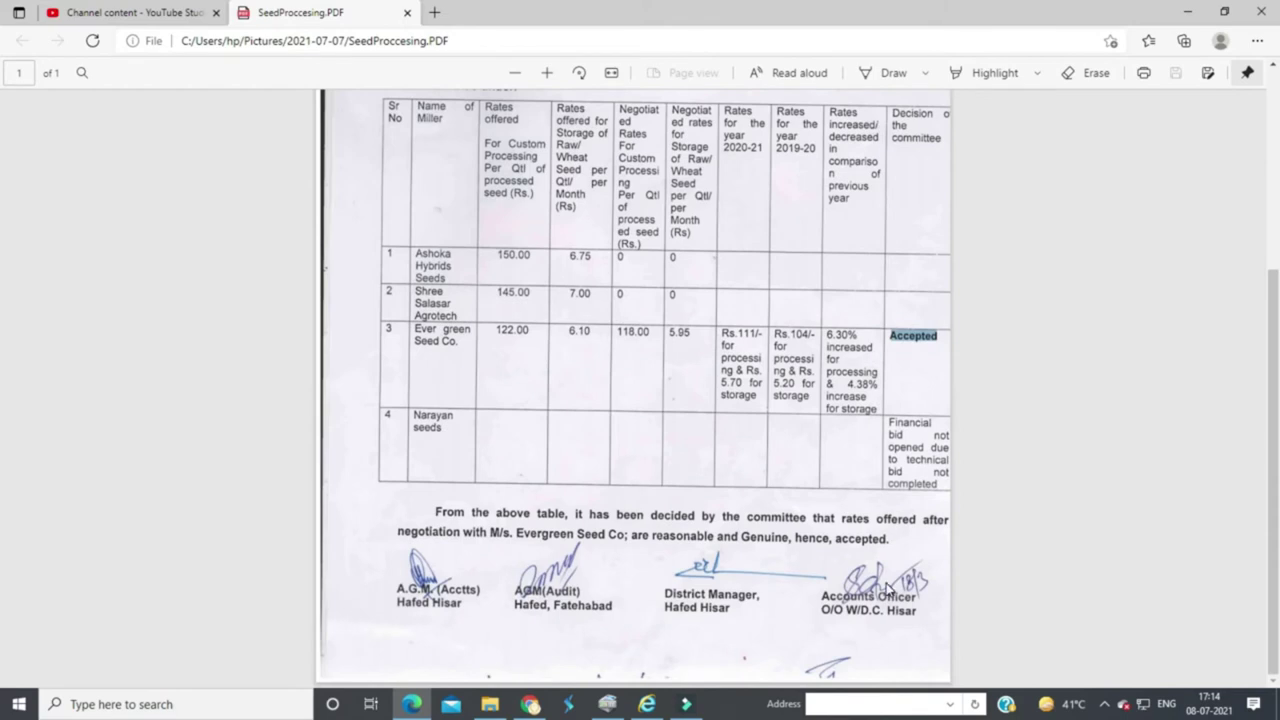
{"action": "scroll", "coordinate": [770, 418], "scroll_direction": "up", "scroll_amount": 3}
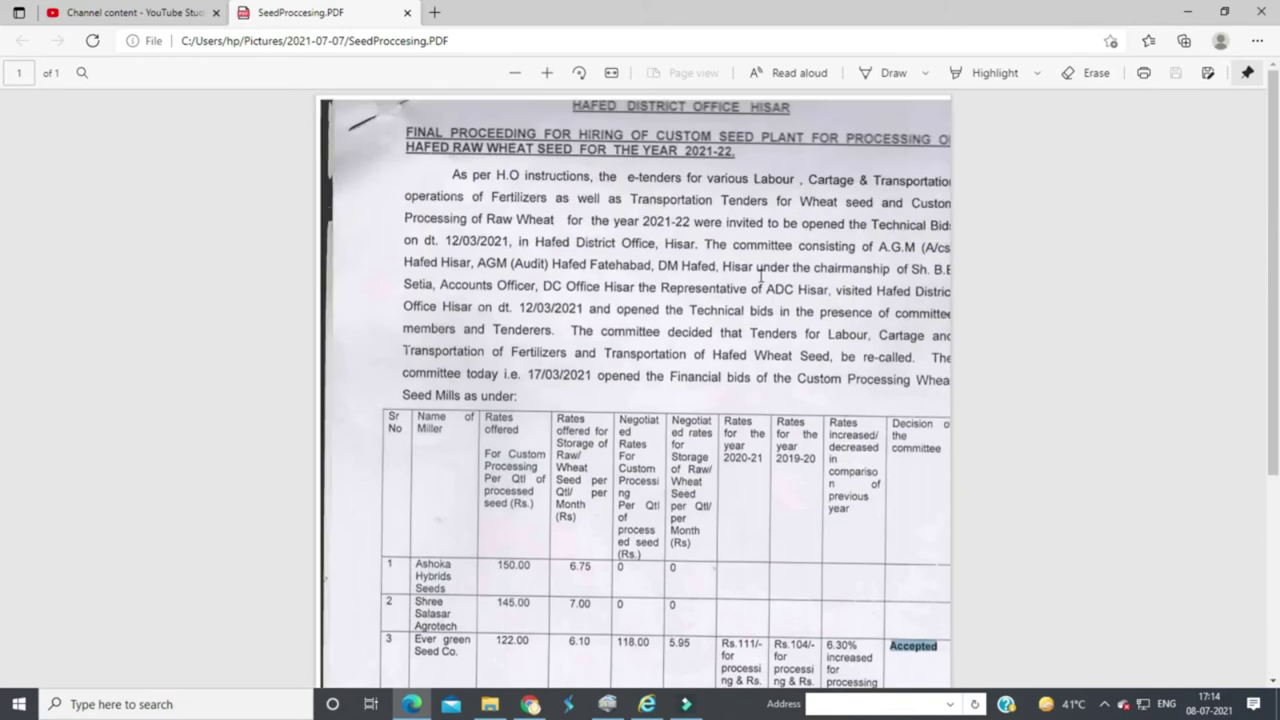
Back in the eProcurement site, attach SeedProccesing.PDF as the summary document and digitally sign it with the signing password
{"action": "left_click", "coordinate": [647, 704]}
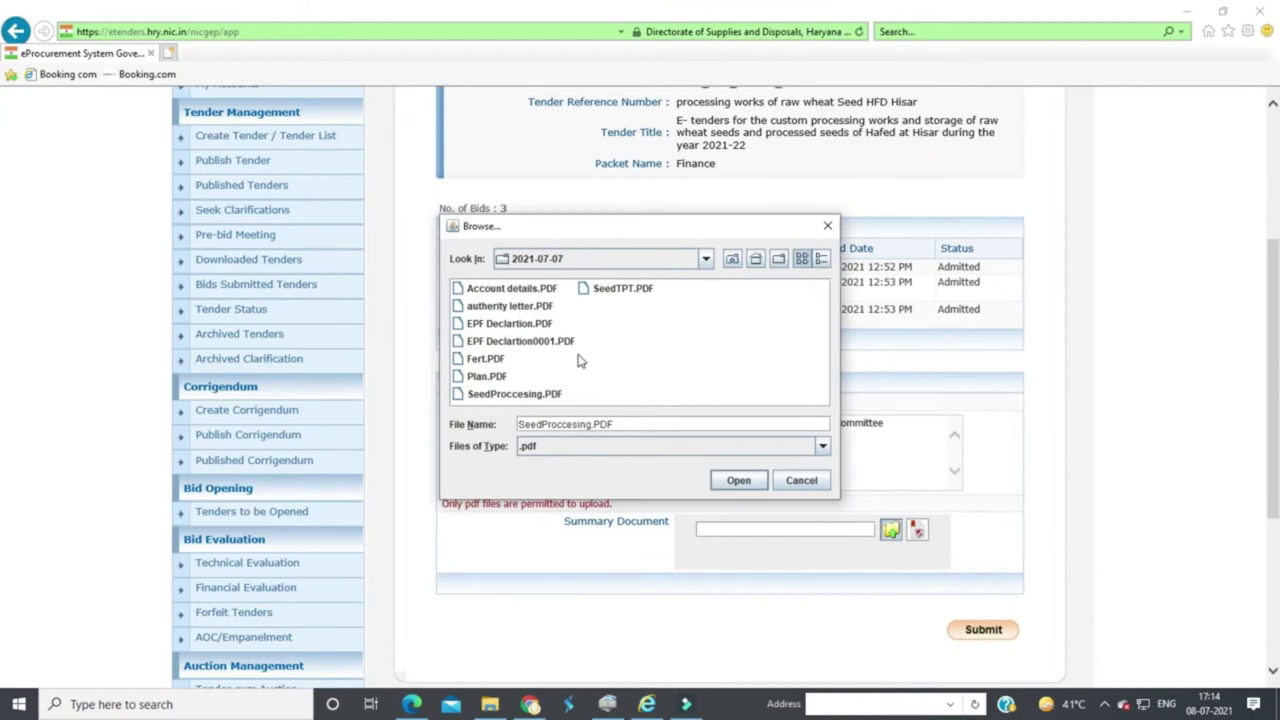
{"action": "double_click", "coordinate": [527, 397]}
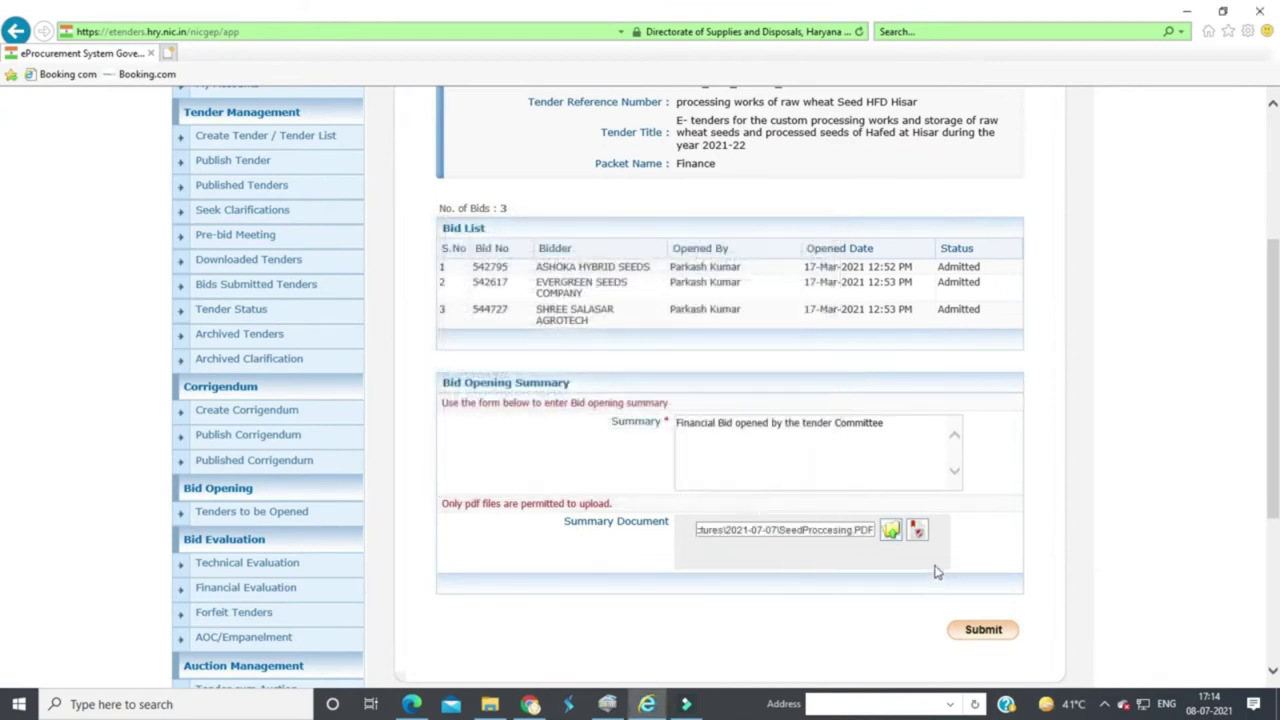
{"action": "left_click", "coordinate": [918, 532]}
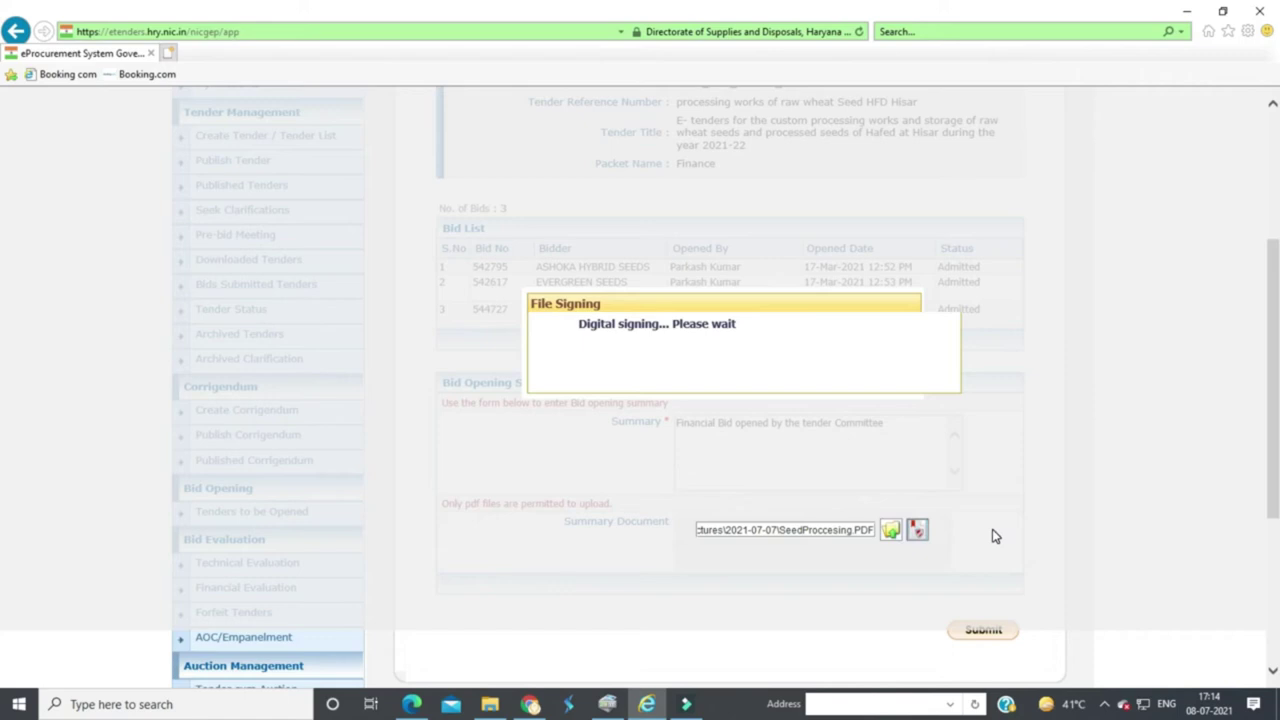
{"action": "type", "text": "••••••••"}
{"action": "key", "text": "Return"}
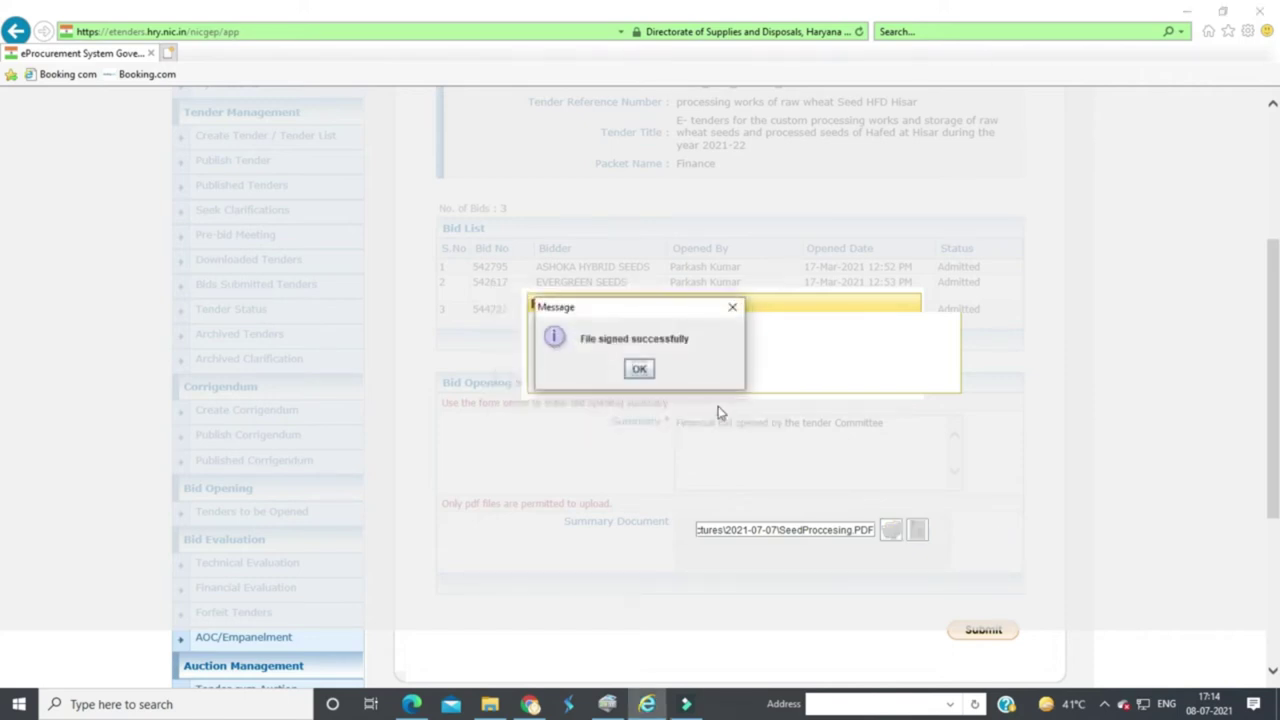
{"action": "left_click", "coordinate": [639, 368]}
Submit the bid opening summary with its signed document and continue past the summary page
{"action": "left_click", "coordinate": [980, 638]}
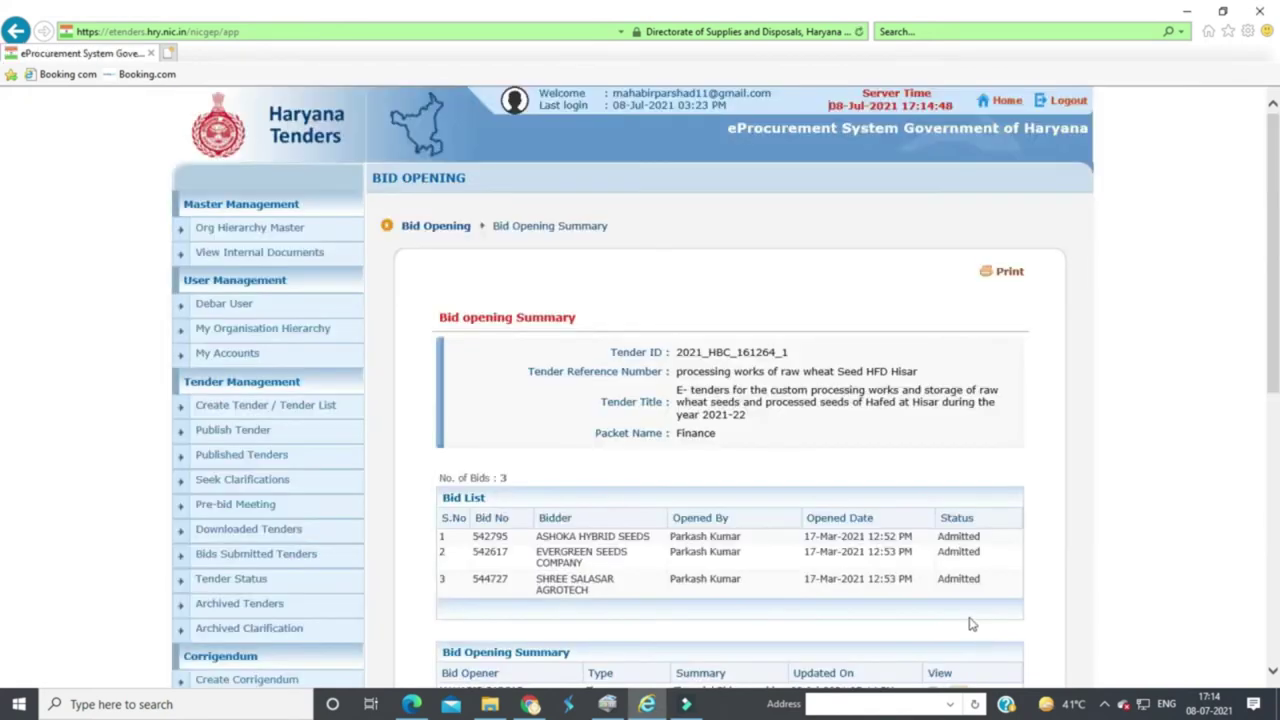
{"action": "scroll", "coordinate": [968, 624], "scroll_direction": "down", "scroll_amount": 3}
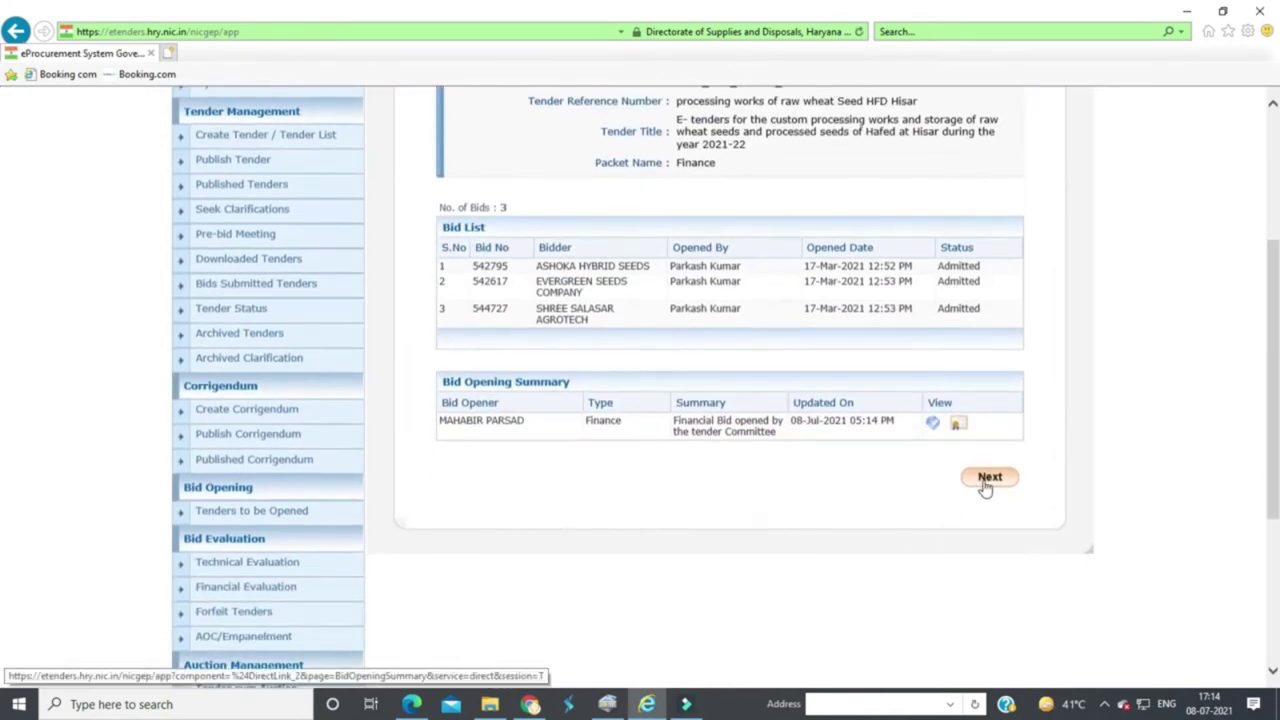
{"action": "left_click", "coordinate": [988, 478]}
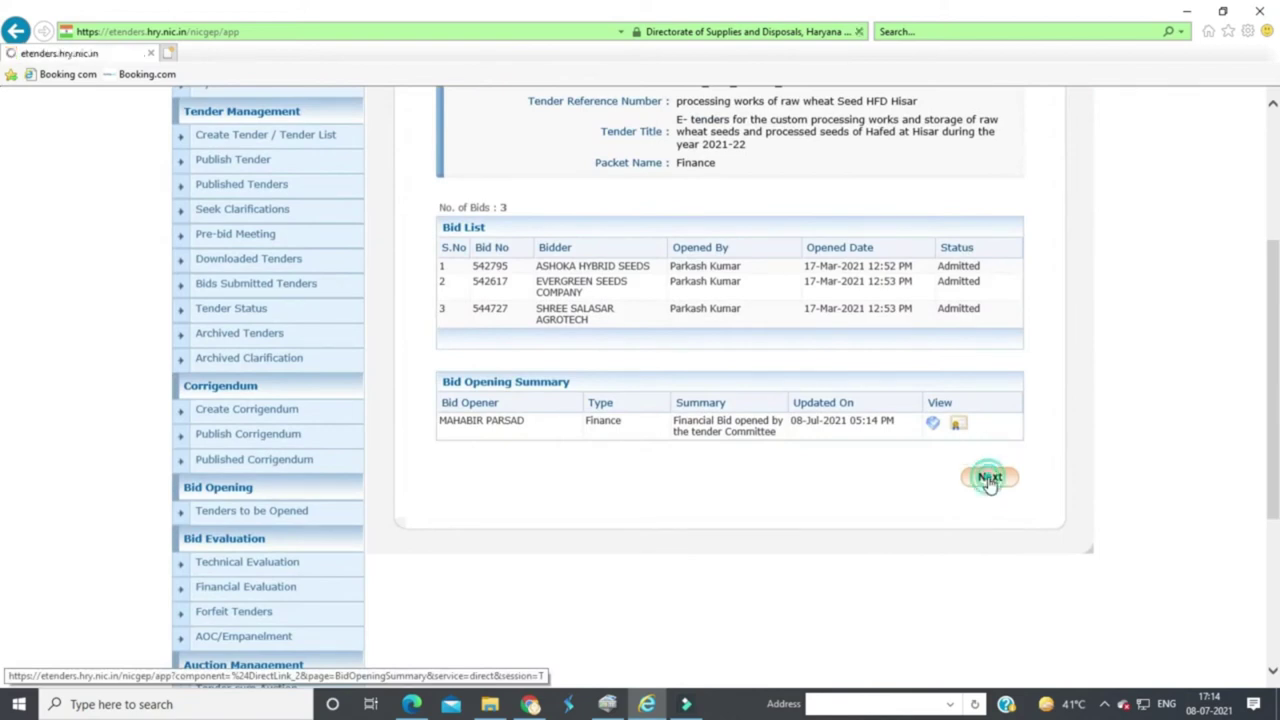
Open tender 2021_HBC_161264_1 from the bid financial evaluation list
{"action": "scroll", "coordinate": [762, 540], "scroll_direction": "down", "scroll_amount": 1}
{"action": "scroll", "coordinate": [762, 540], "scroll_direction": "down", "scroll_amount": 5}
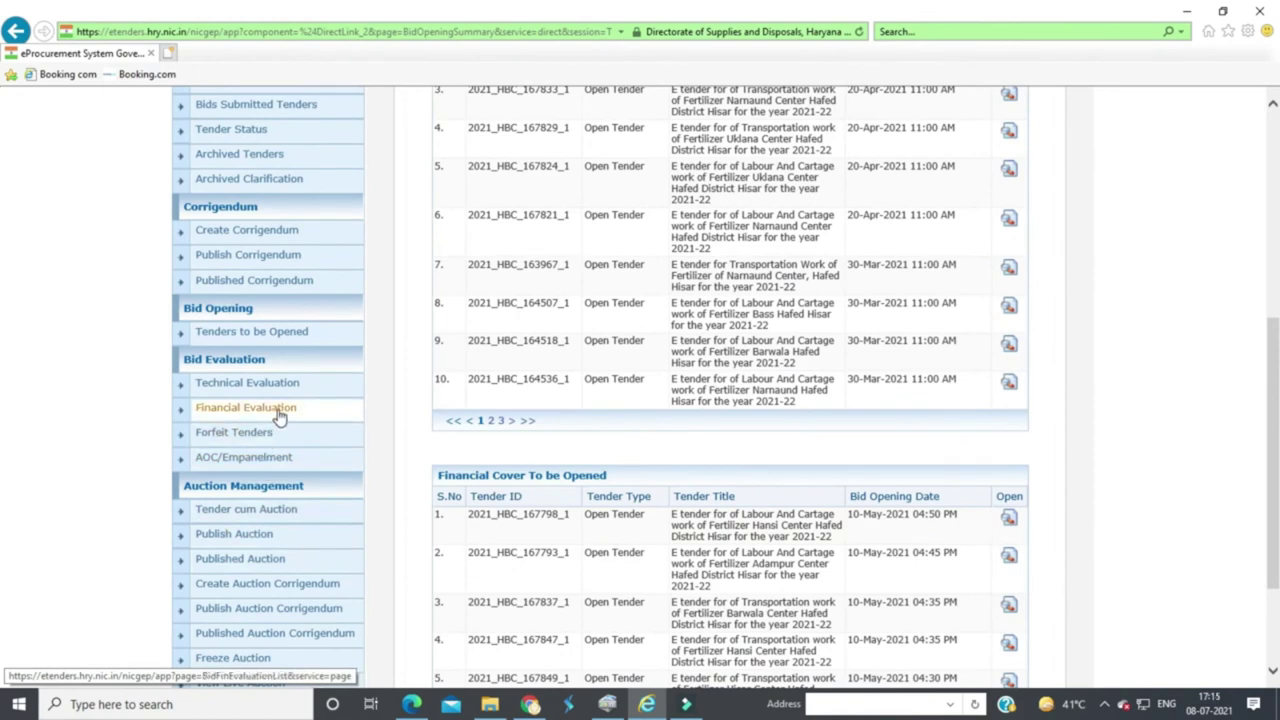
{"action": "left_click", "coordinate": [279, 417]}
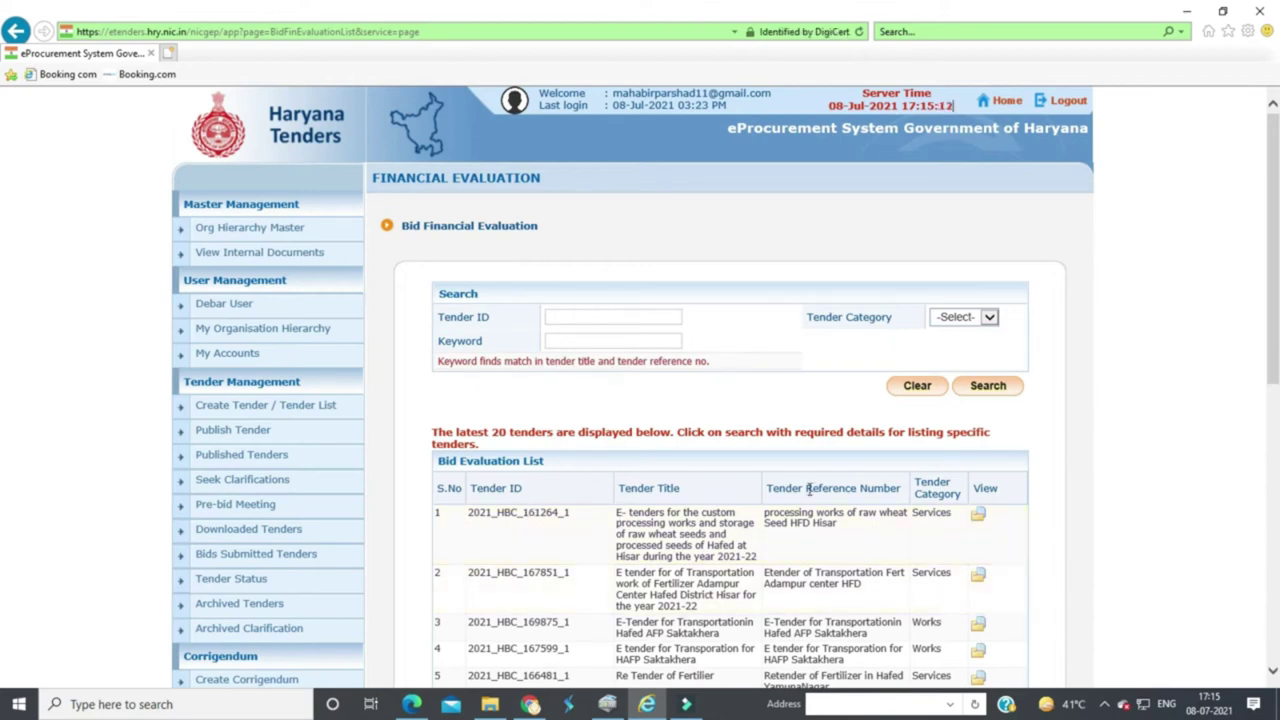
{"action": "left_click", "coordinate": [978, 517]}
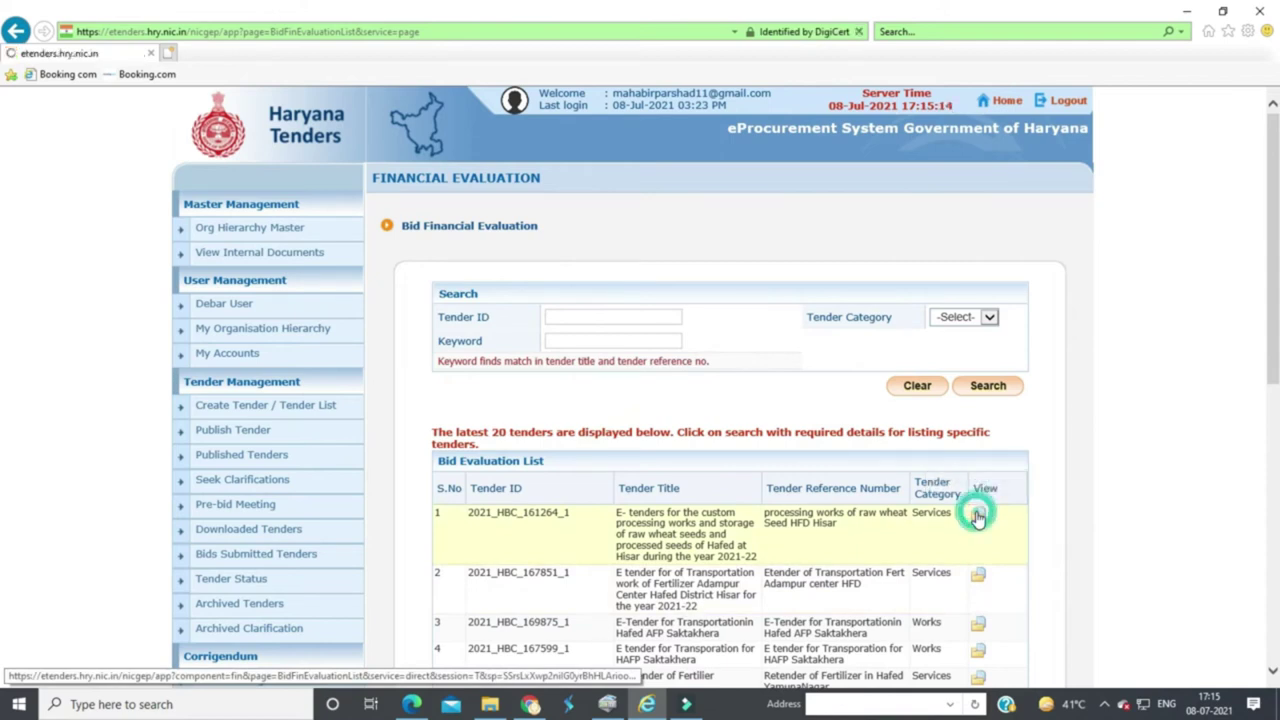
Enter the evaluated amounts and ranks: Evergreen Seeds Company 1281, L1; Ashoka Hybrid Seeds 1567.500, L3; Shree Salasar Agrotech 1520, L2
{"action": "scroll", "coordinate": [701, 578], "scroll_direction": "down", "scroll_amount": 1}
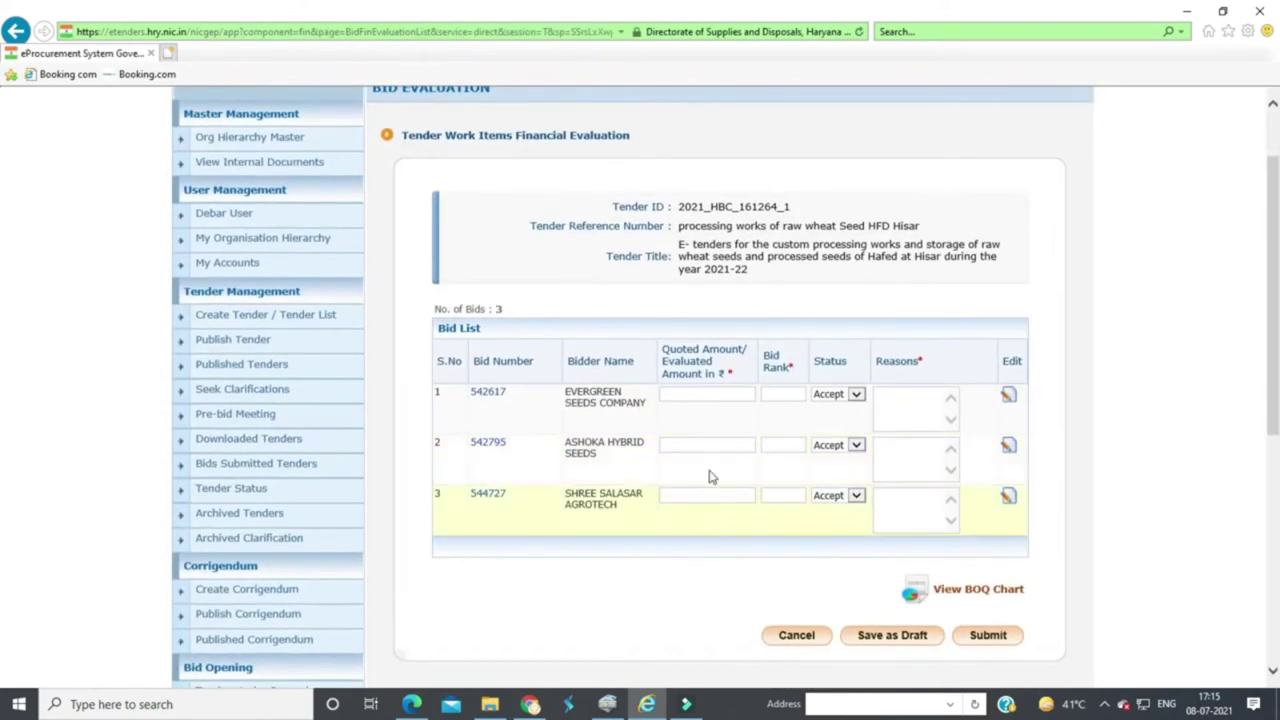
{"action": "left_click", "coordinate": [715, 397]}
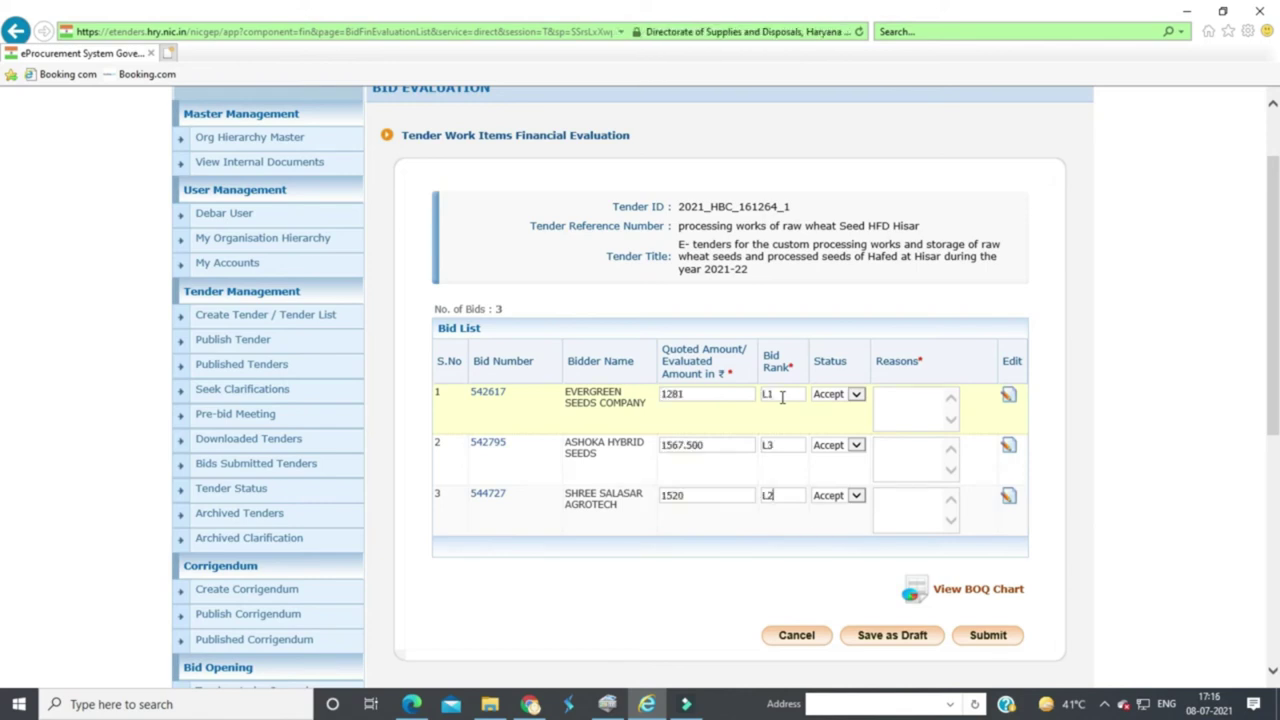
Set the evaluation status of Ashoka Hybrid Seeds and Shree Salasar Agrotech to Reject
{"action": "left_click", "coordinate": [852, 445]}
{"action": "left_click", "coordinate": [830, 460]}
{"action": "left_click", "coordinate": [855, 495]}
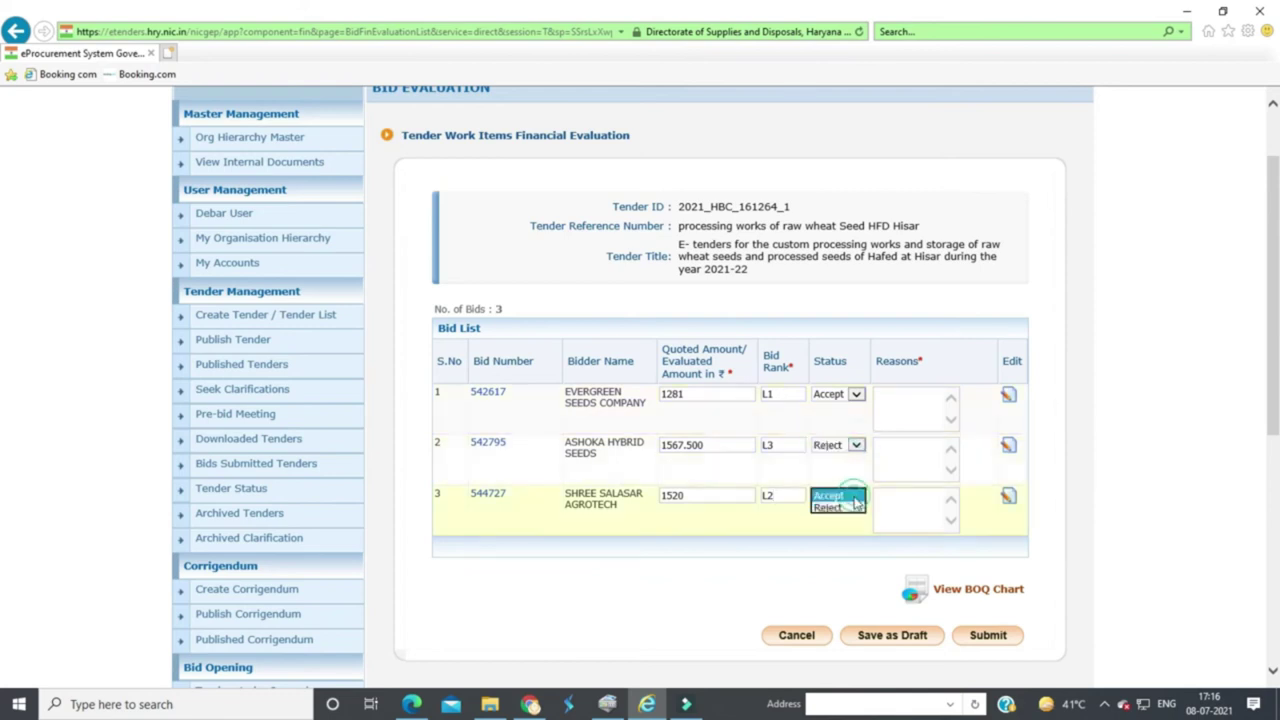
{"action": "left_click", "coordinate": [830, 520]}
Give Accept as the reason for Evergreen Seeds Company and reject for Ashoka Hybrid Seeds, and submit the bid evaluation
{"action": "left_click", "coordinate": [889, 405]}
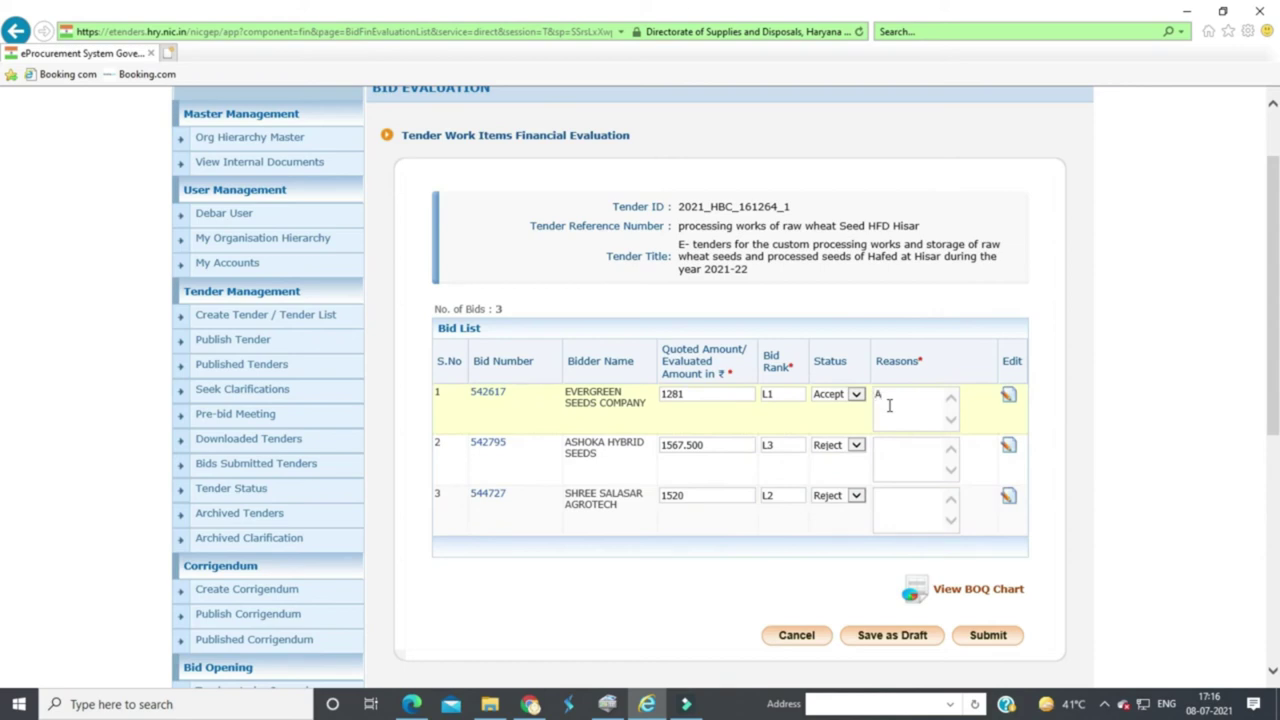
{"action": "type", "text": "Accept"}
{"action": "left_click", "coordinate": [896, 453]}
{"action": "type", "text": "reject"}
{"action": "left_click", "coordinate": [614, 583]}
{"action": "left_click", "coordinate": [995, 638]}
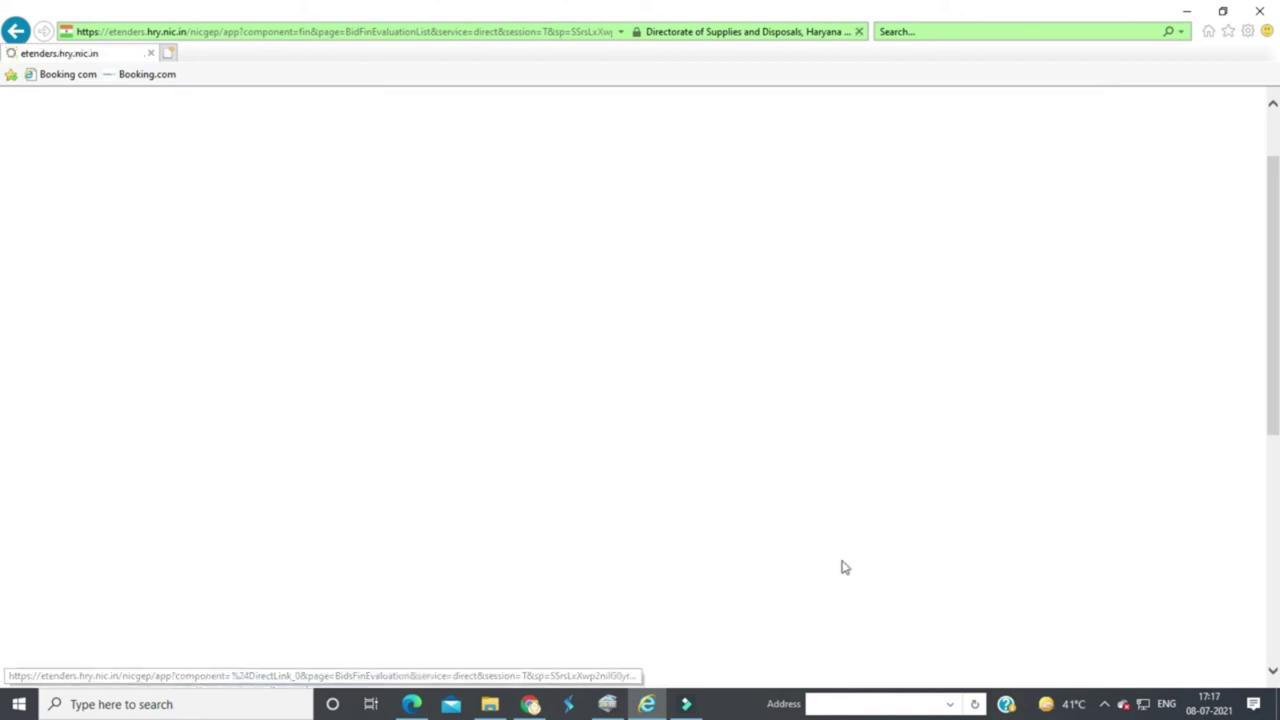
Allow the eProcurement application, choose ADC Hisar as chairperson, and enter members ADC Hisar, DM Hafed Hisar, AGM (A/cs) Hafed Hisar, AGM Audit Fatehabad
{"action": "scroll", "coordinate": [777, 543], "scroll_direction": "down", "scroll_amount": 1}
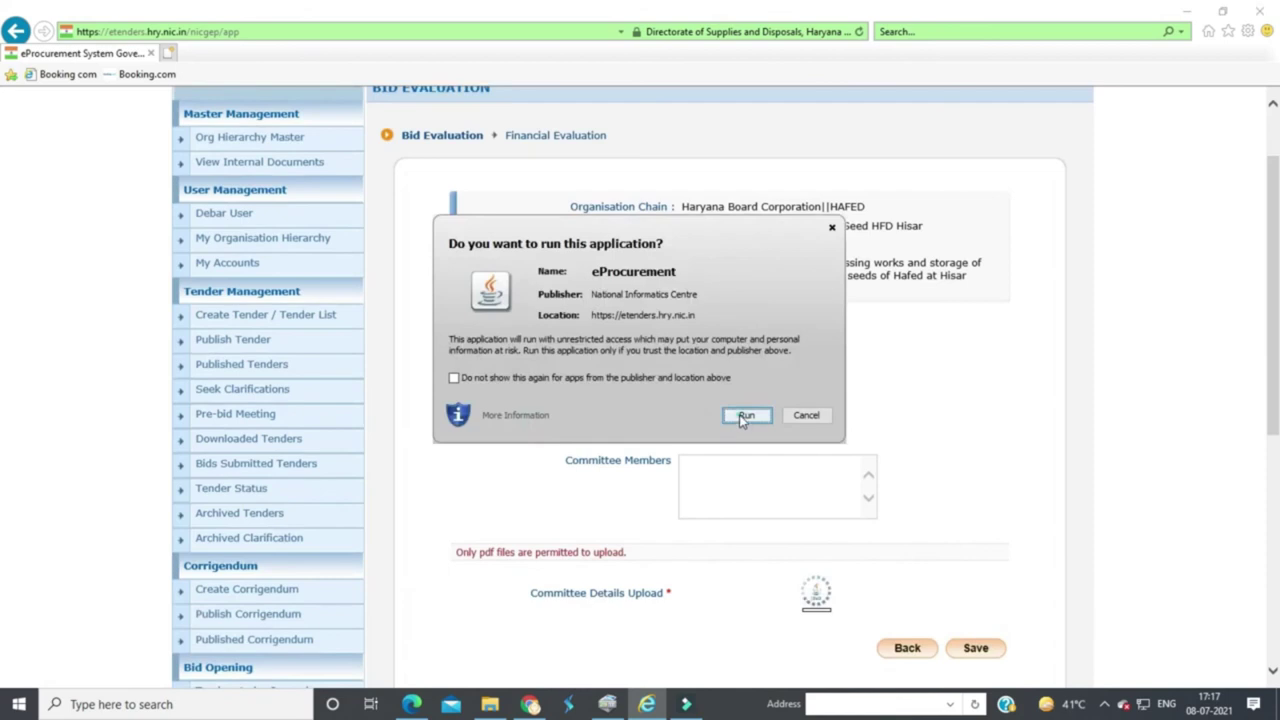
{"action": "left_click", "coordinate": [744, 417]}
{"action": "left_click", "coordinate": [707, 428]}
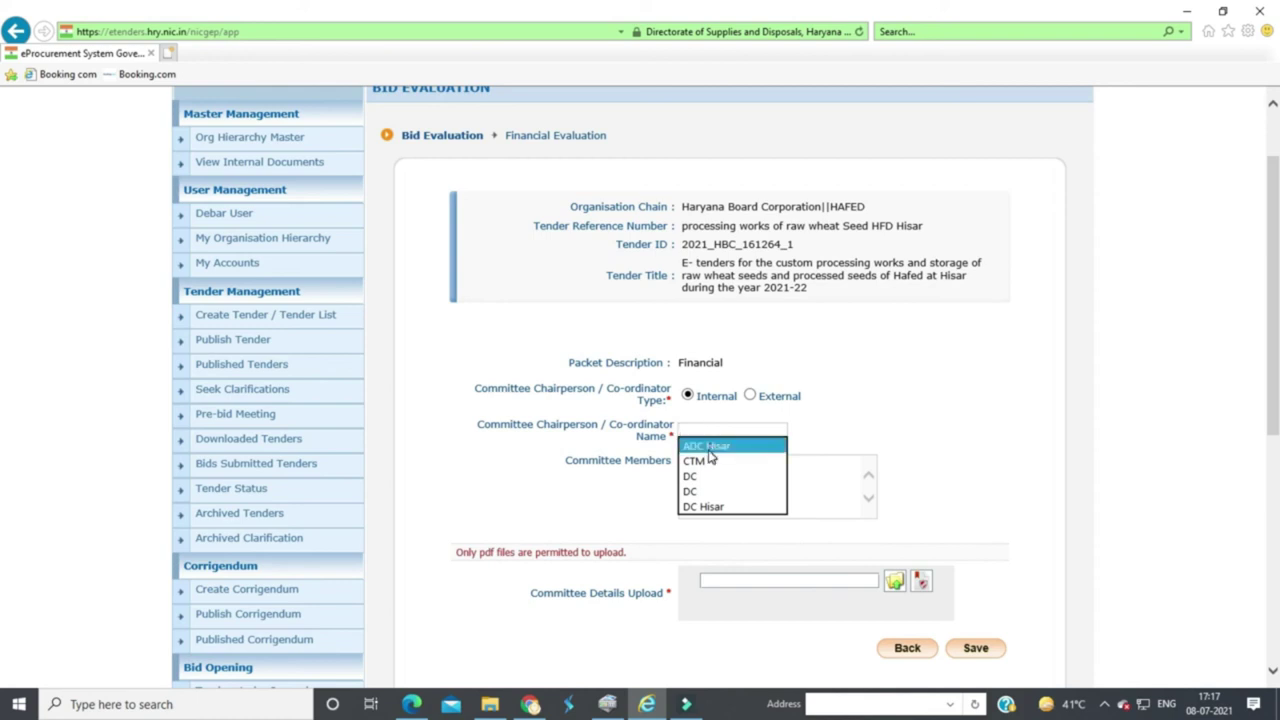
{"action": "left_click", "coordinate": [712, 449]}
{"action": "left_click", "coordinate": [704, 477]}
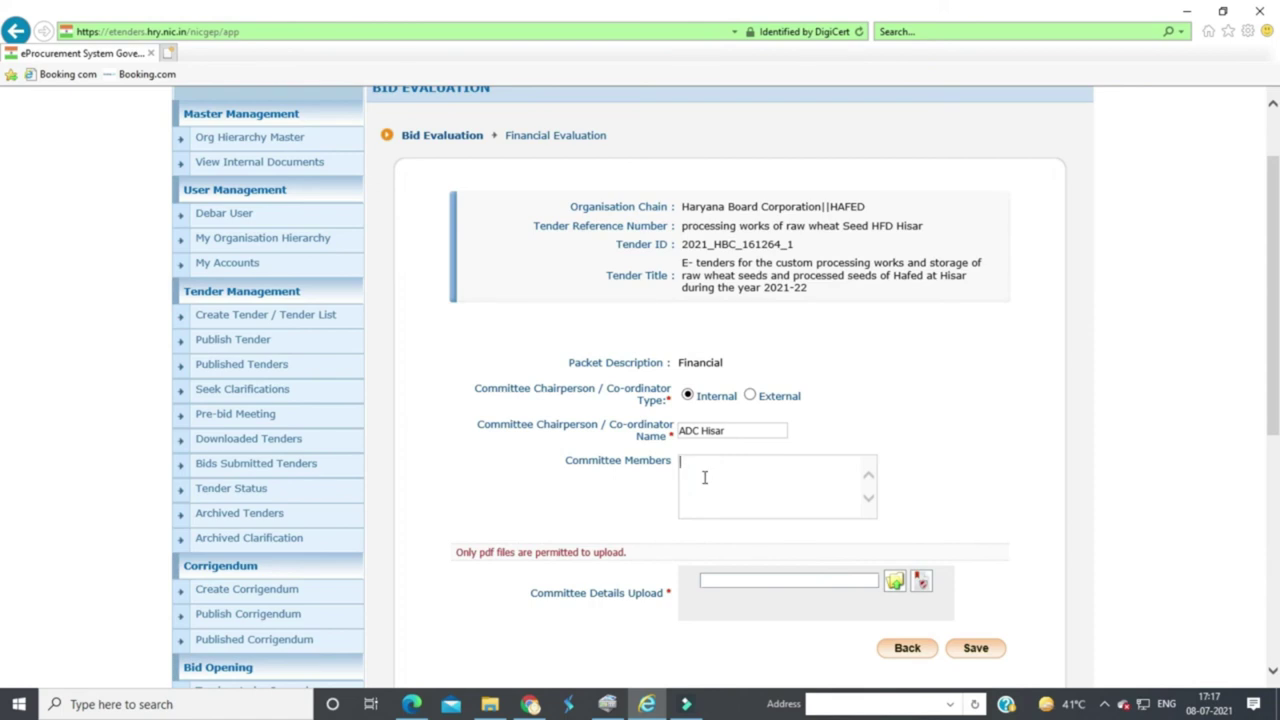
{"action": "type", "text": "ADC Hisar, DM Hafed Hisar, AGM (A/cs) Hafed Hisar, AGM Audit Fatehabad"}
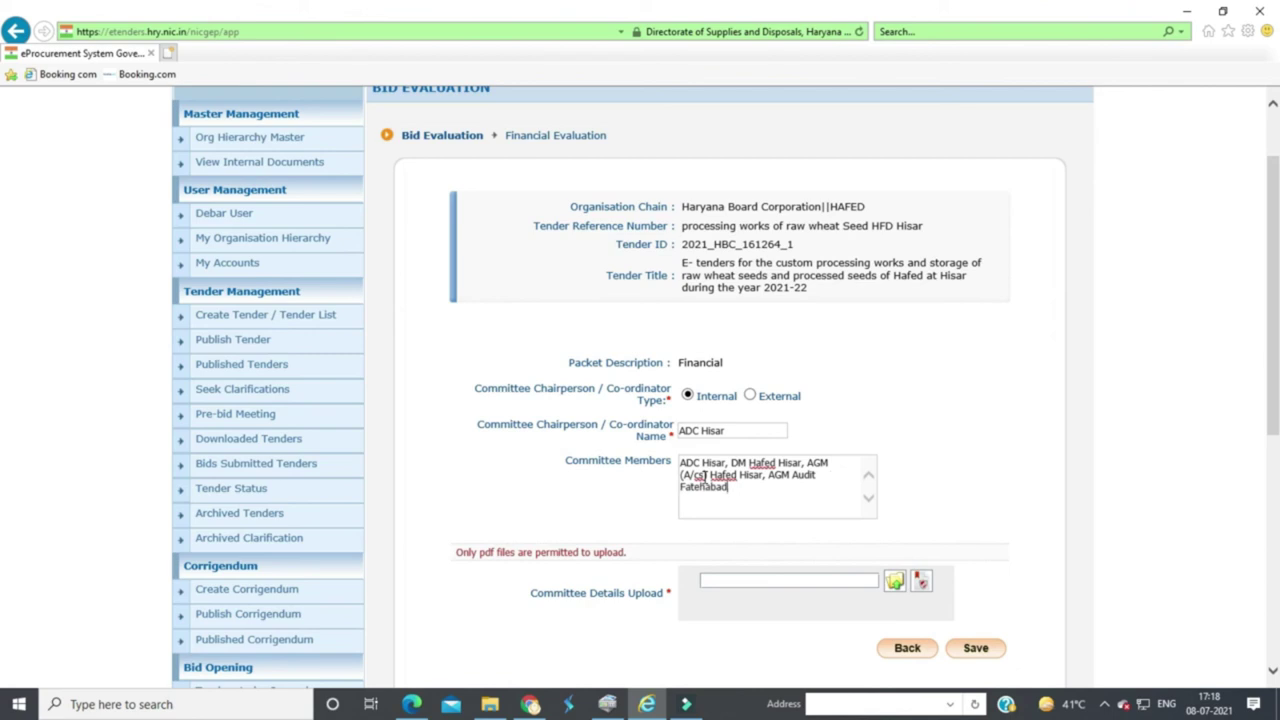
Attach SeedProccesing.PDF from the 2021-07-07 pictures folder as the committee details document
{"action": "left_click", "coordinate": [895, 584]}
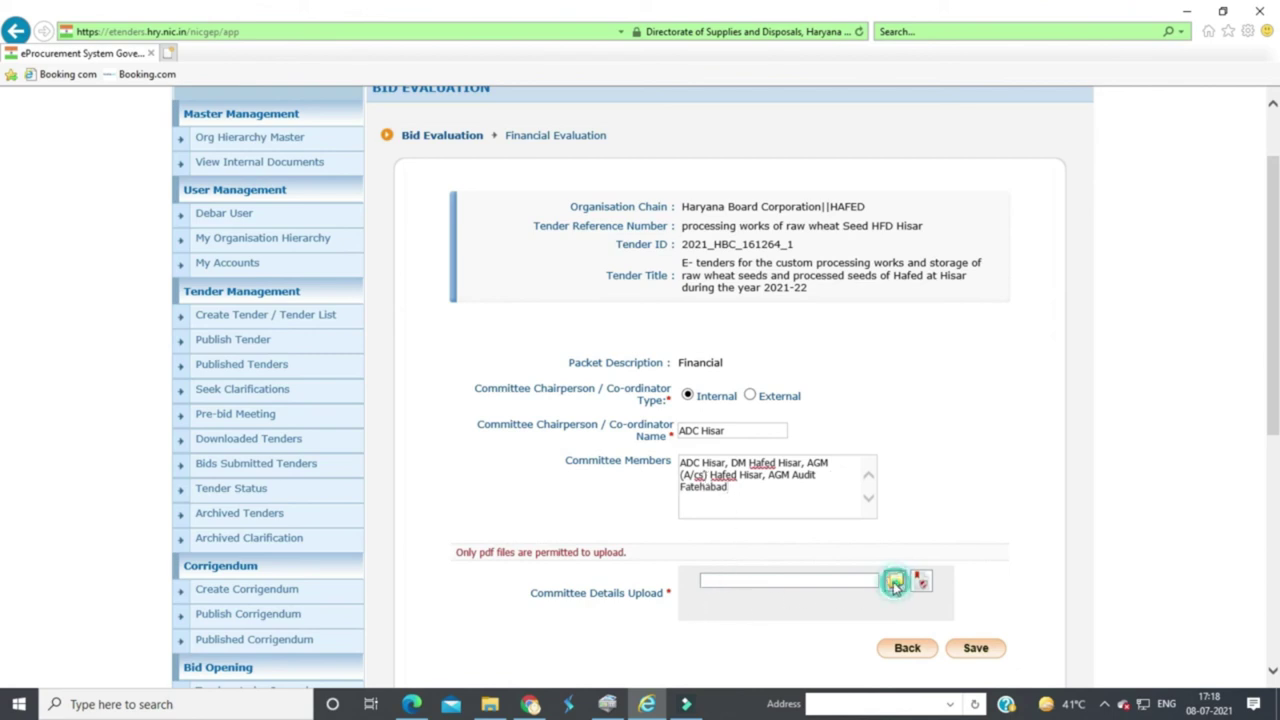
{"action": "left_click", "coordinate": [705, 259]}
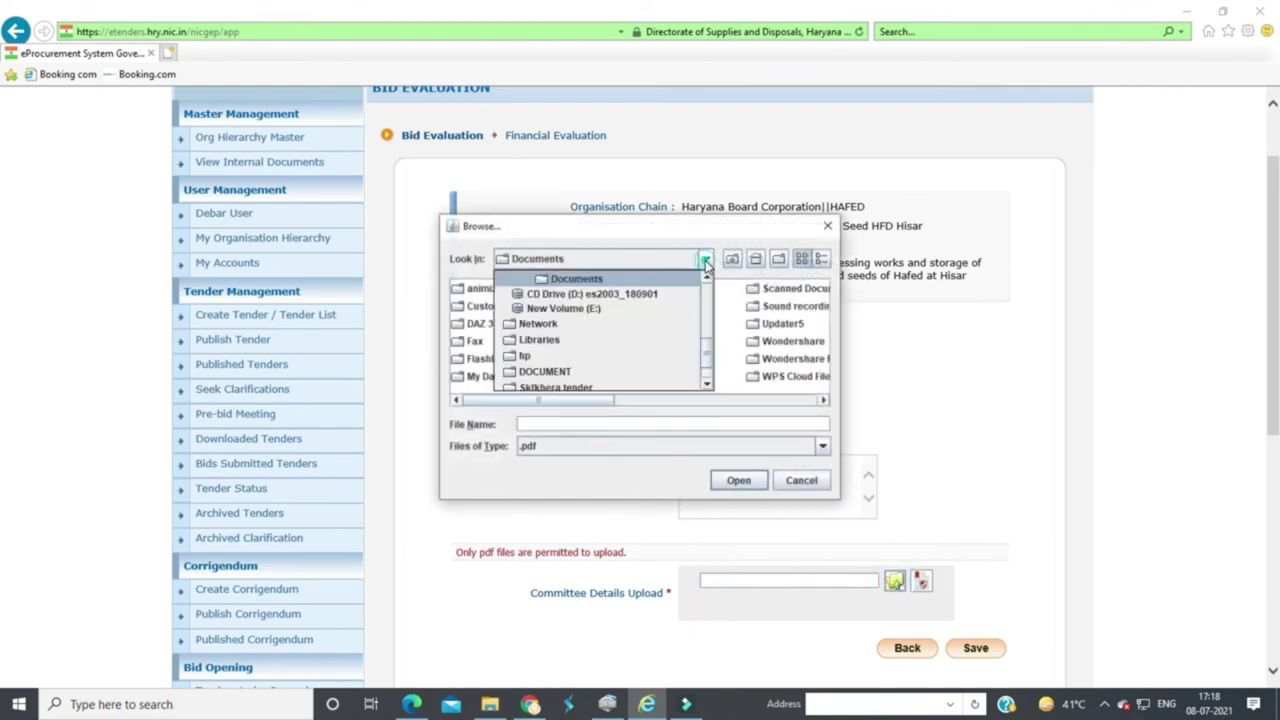
{"action": "scroll", "coordinate": [589, 317], "scroll_direction": "up", "scroll_amount": 2}
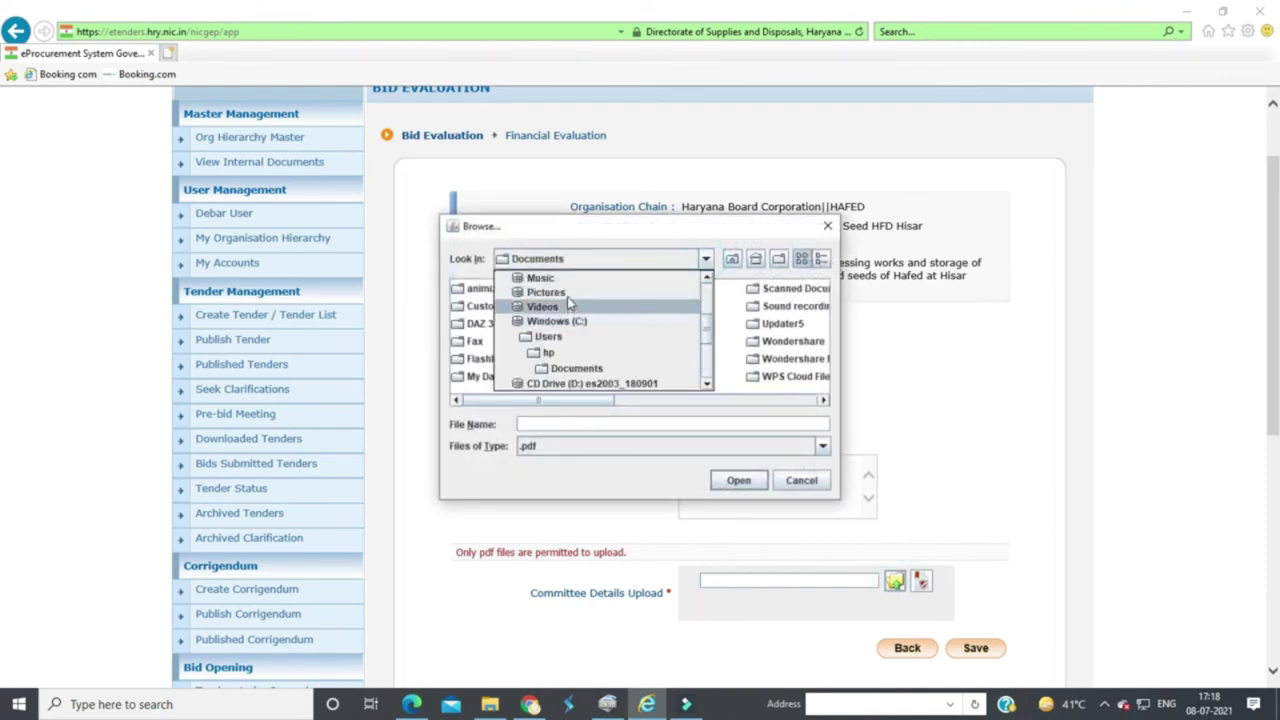
{"action": "left_click", "coordinate": [545, 383]}
{"action": "left_click", "coordinate": [545, 390]}
{"action": "left_click", "coordinate": [738, 480]}
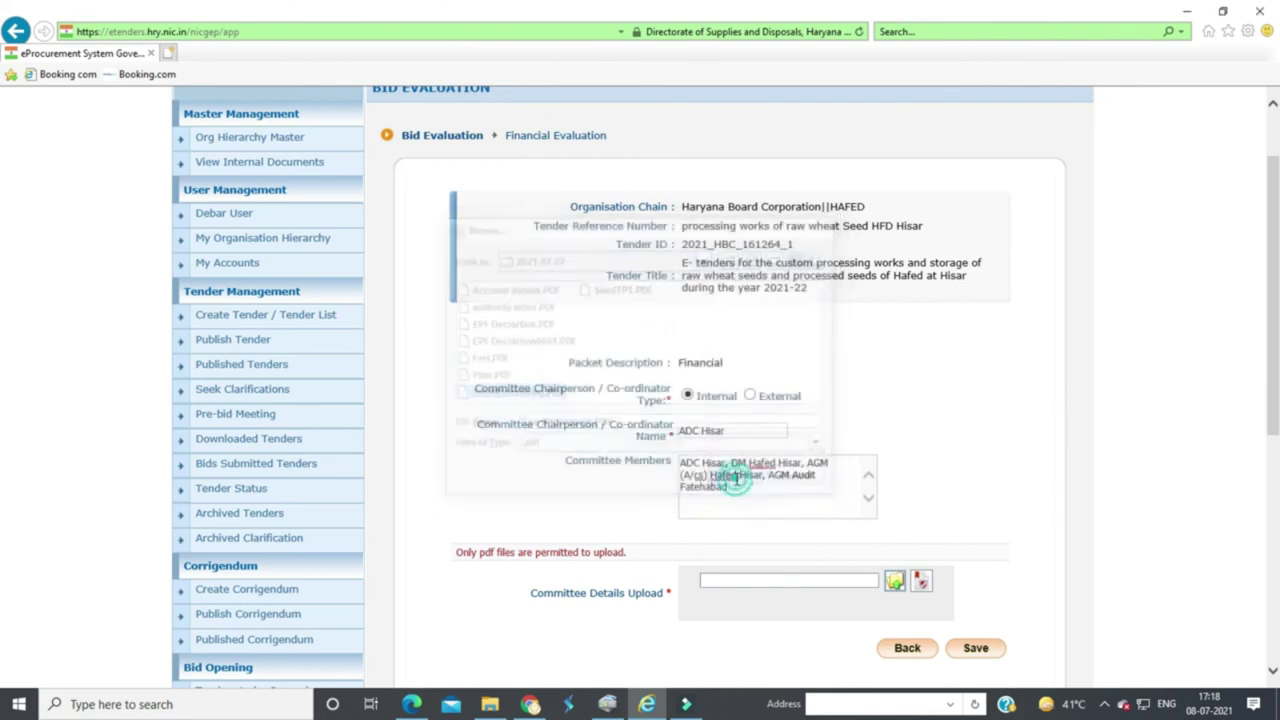
Digitally sign the committee details document with the signing password and save the financial evaluation
{"action": "left_click", "coordinate": [921, 582]}
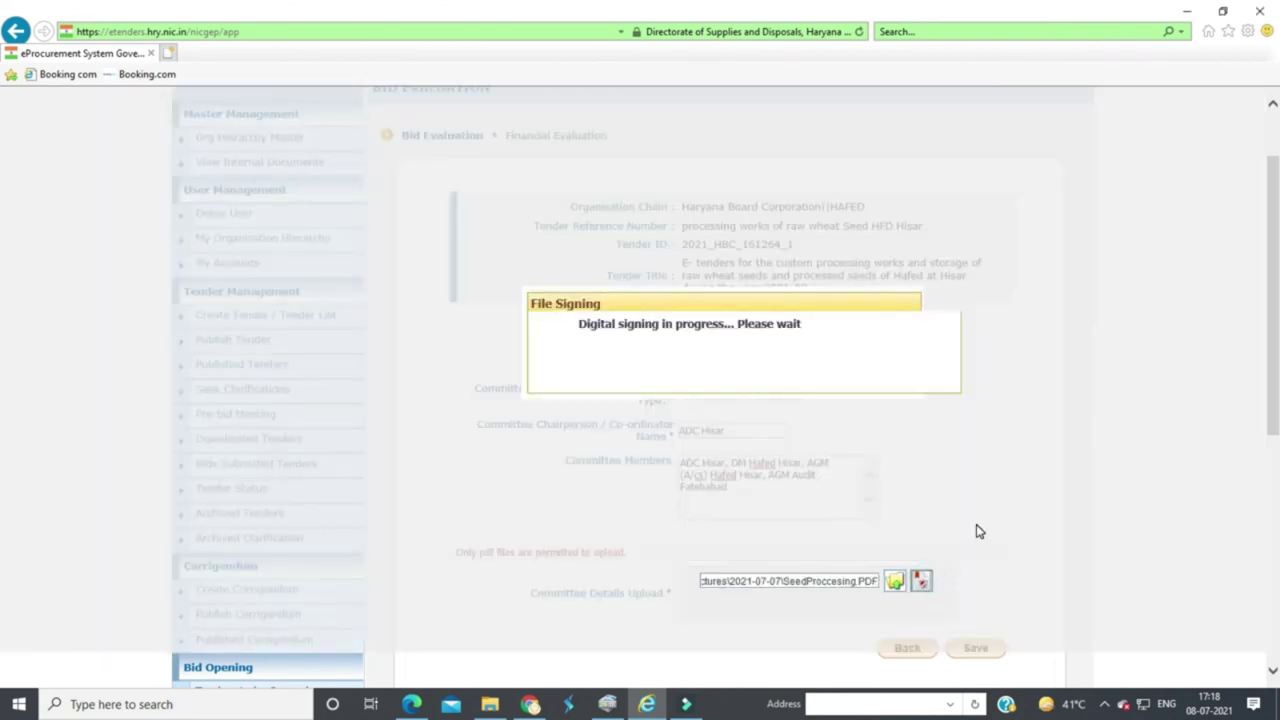
{"action": "type", "text": "••••••••"}
{"action": "key", "text": "Return"}
{"action": "left_click", "coordinate": [640, 366]}
{"action": "scroll", "coordinate": [937, 509], "scroll_direction": "down", "scroll_amount": 3}
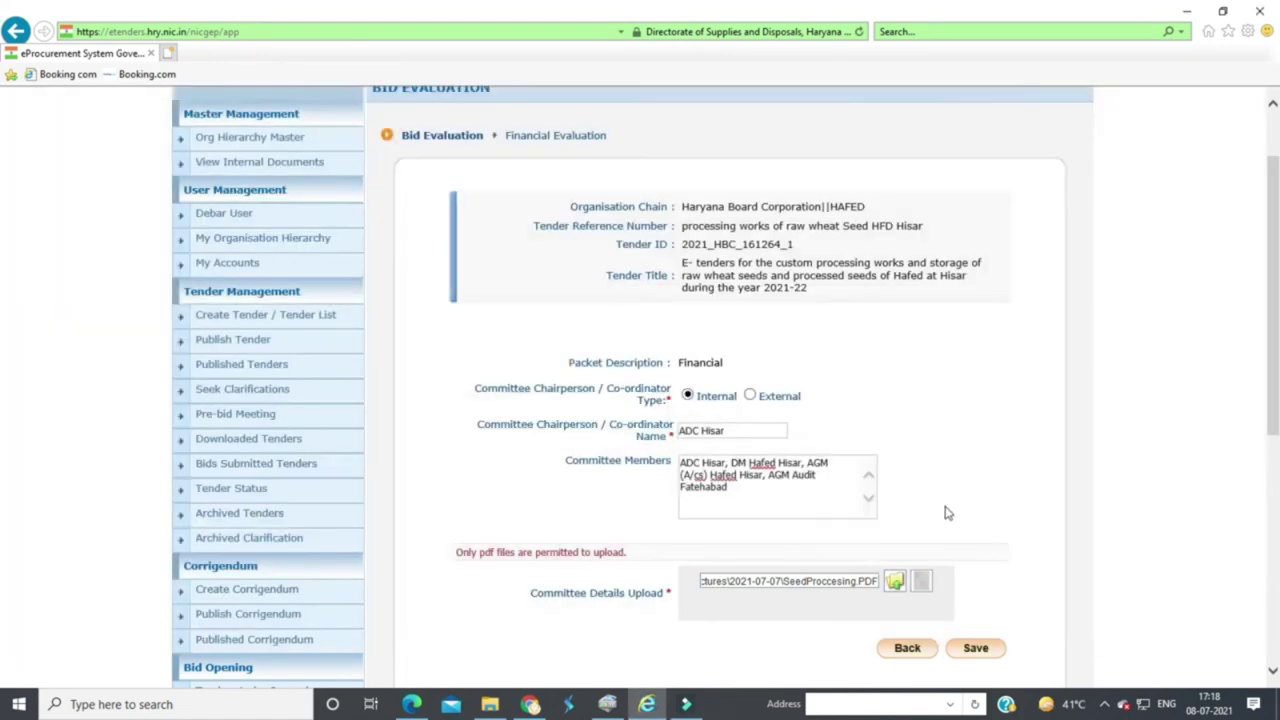
{"action": "left_click", "coordinate": [975, 557]}
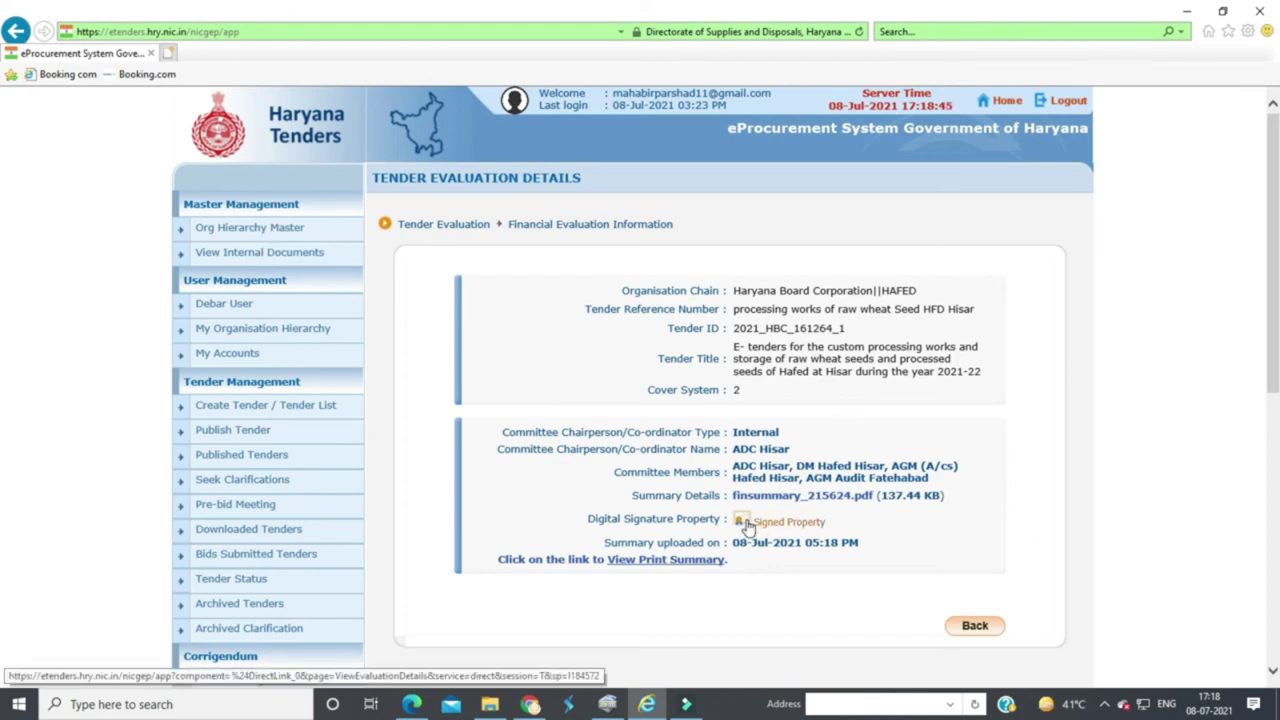
Open the AOC/Empanelment section of bid evaluation
{"action": "scroll", "coordinate": [910, 590], "scroll_direction": "down", "scroll_amount": 2}
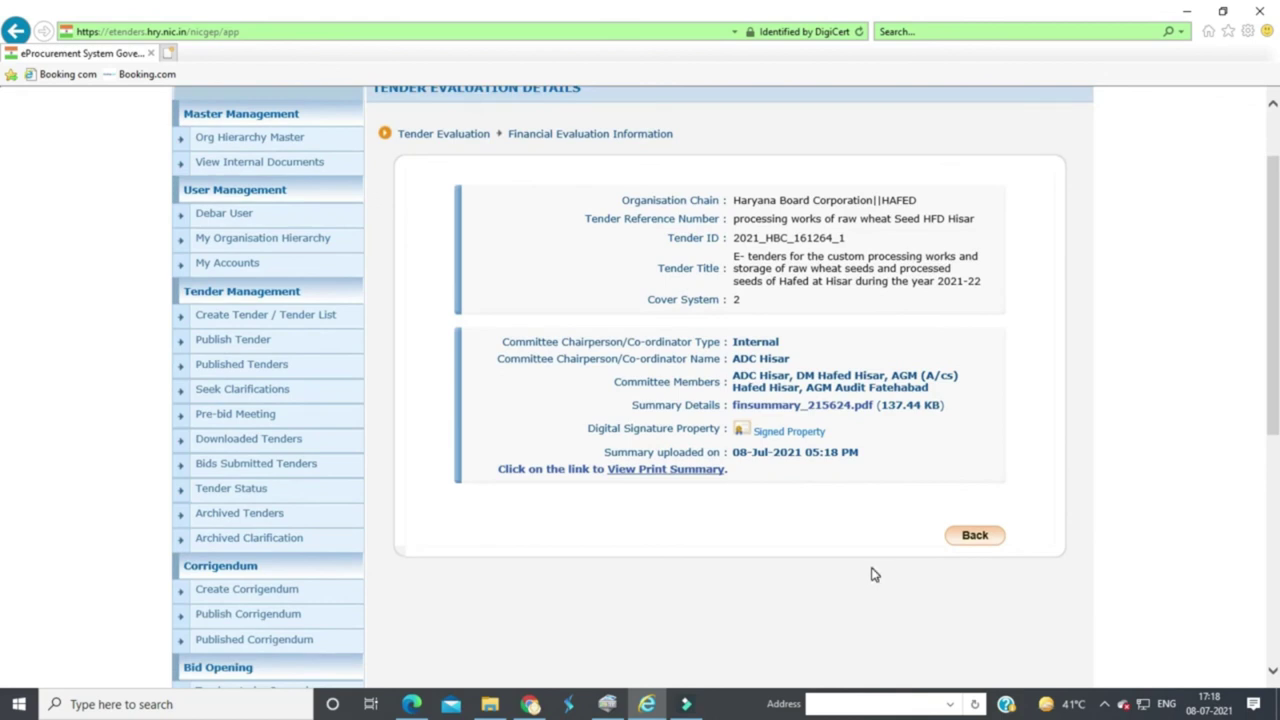
{"action": "scroll", "coordinate": [854, 569], "scroll_direction": "down", "scroll_amount": 6}
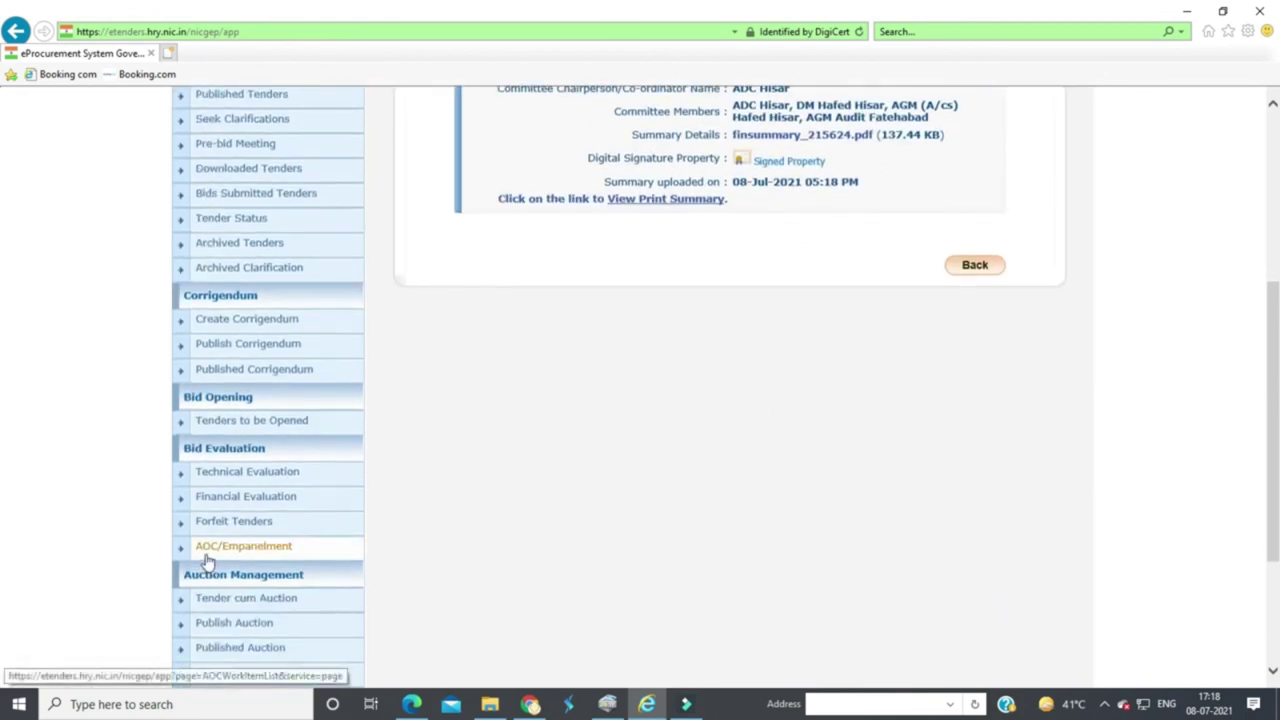